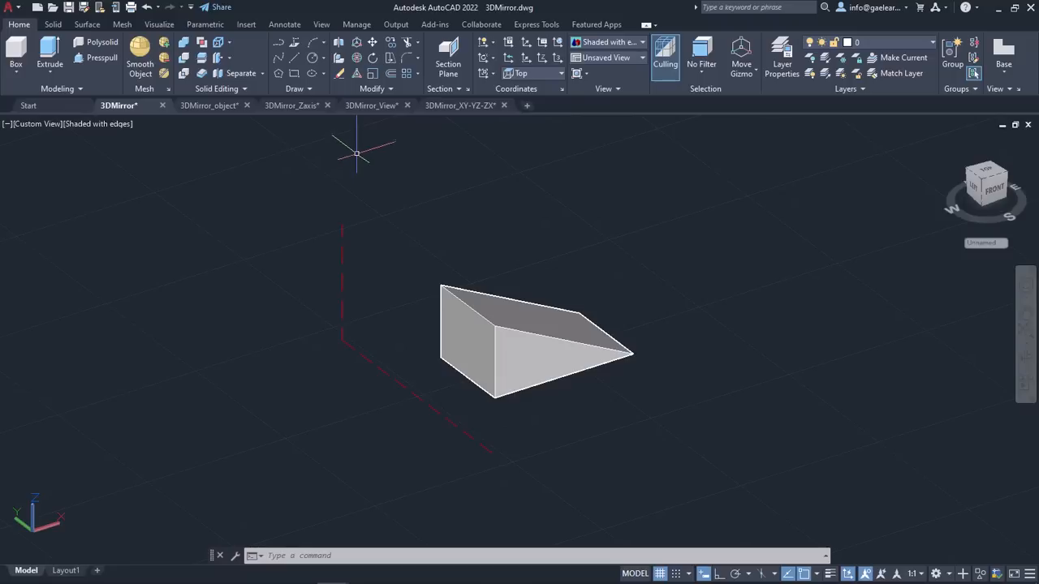
# Step: Mirror the wedge in 3D across the plane through the three endpoints of the red dashed lines, keeping the source object
pyautogui.click(343, 44)
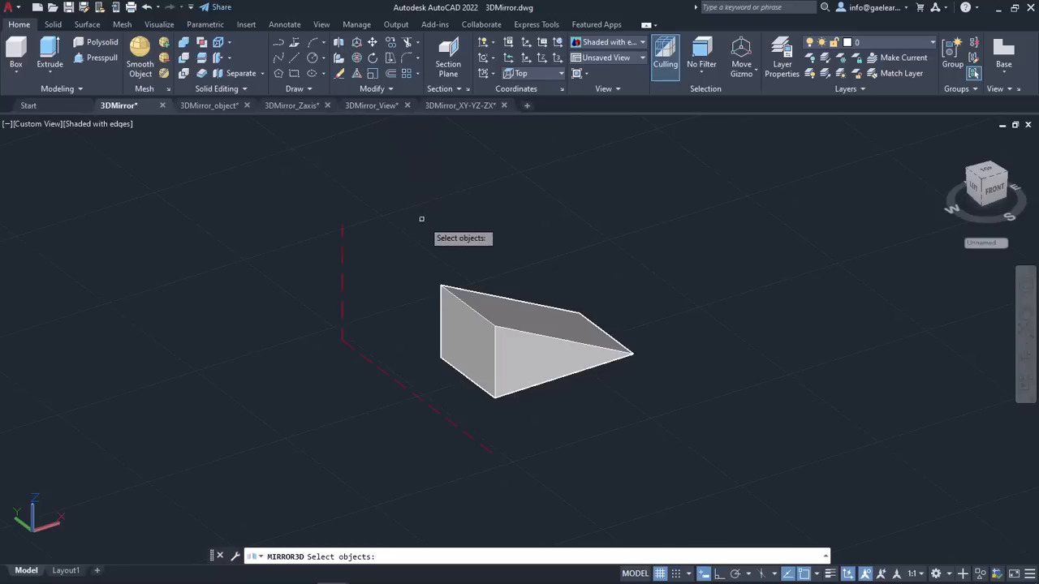
pyautogui.click(470, 308)
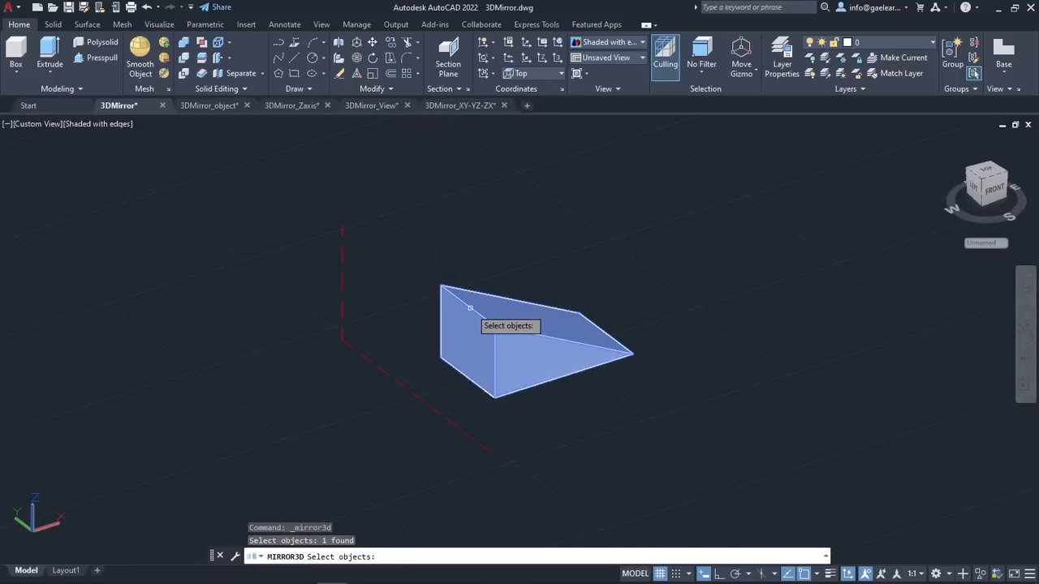
pyautogui.press('Return')
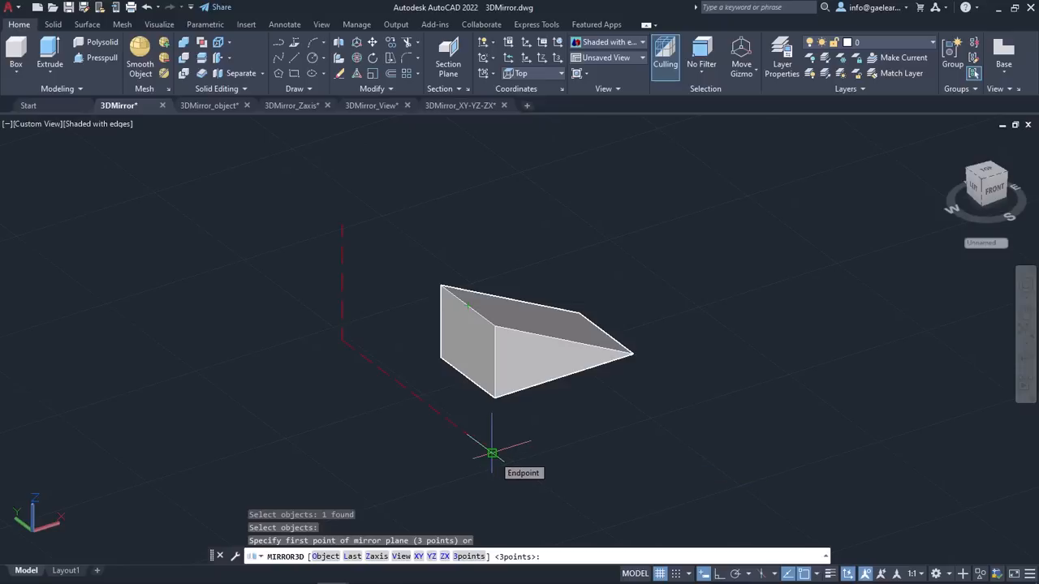
pyautogui.click(492, 453)
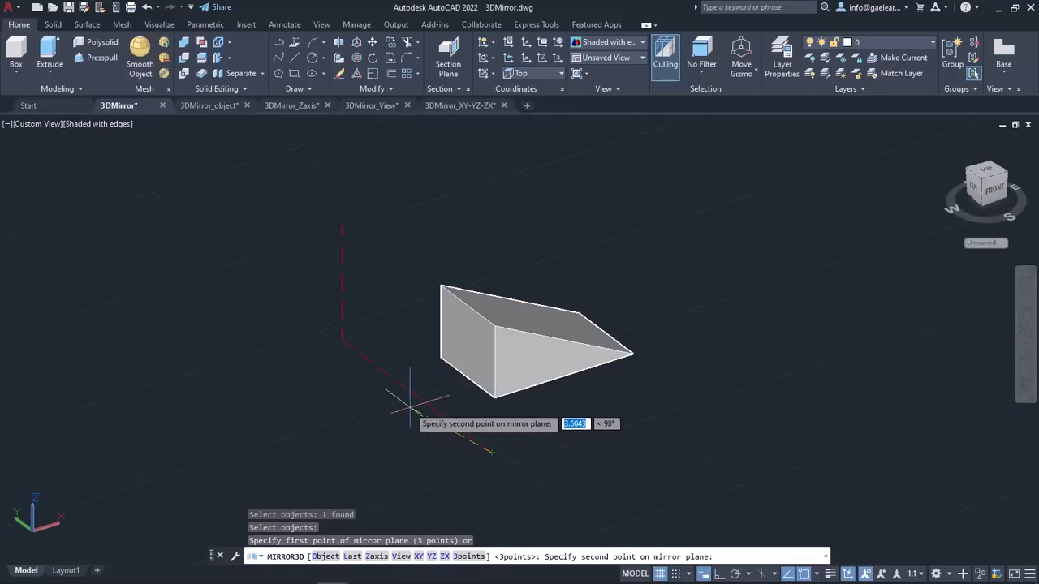
pyautogui.click(341, 341)
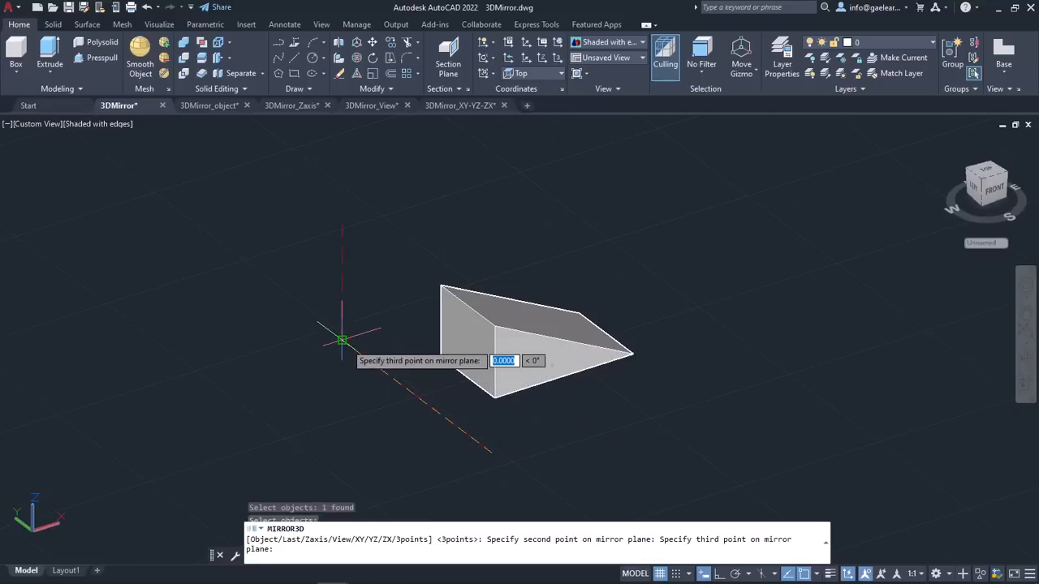
pyautogui.click(342, 224)
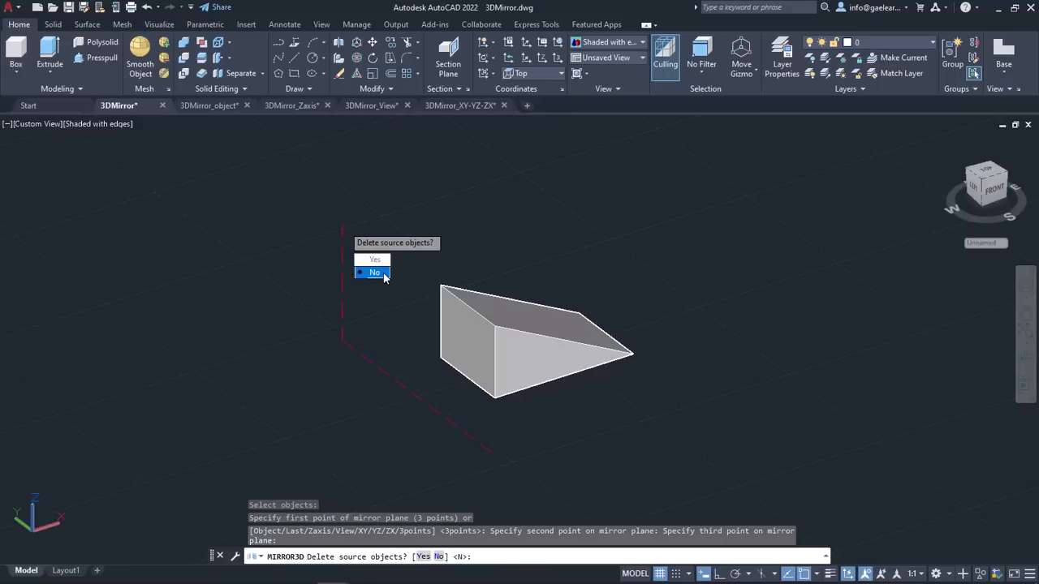
pyautogui.click(378, 273)
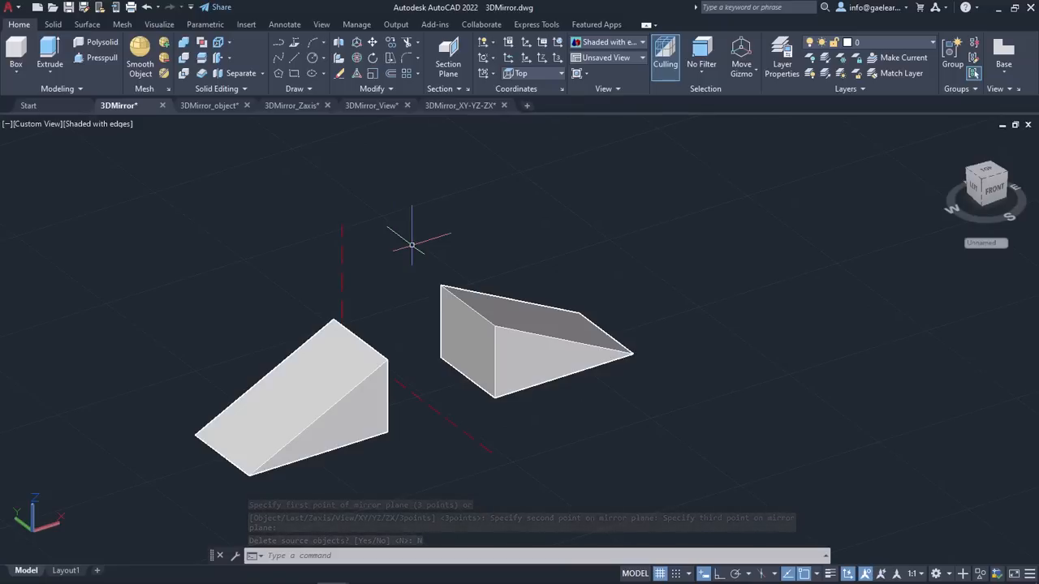
# Step: In the 3DMirror_object drawing, 3D-mirror the wedge using the Object option with the circle as mirror plane, keeping the source
pyautogui.click(220, 107)
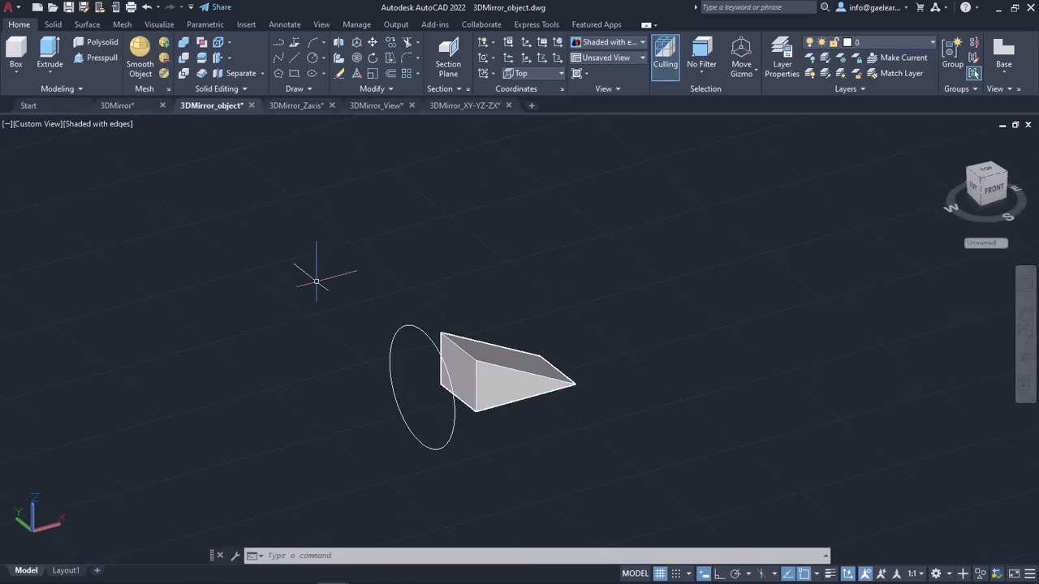
pyautogui.click(339, 46)
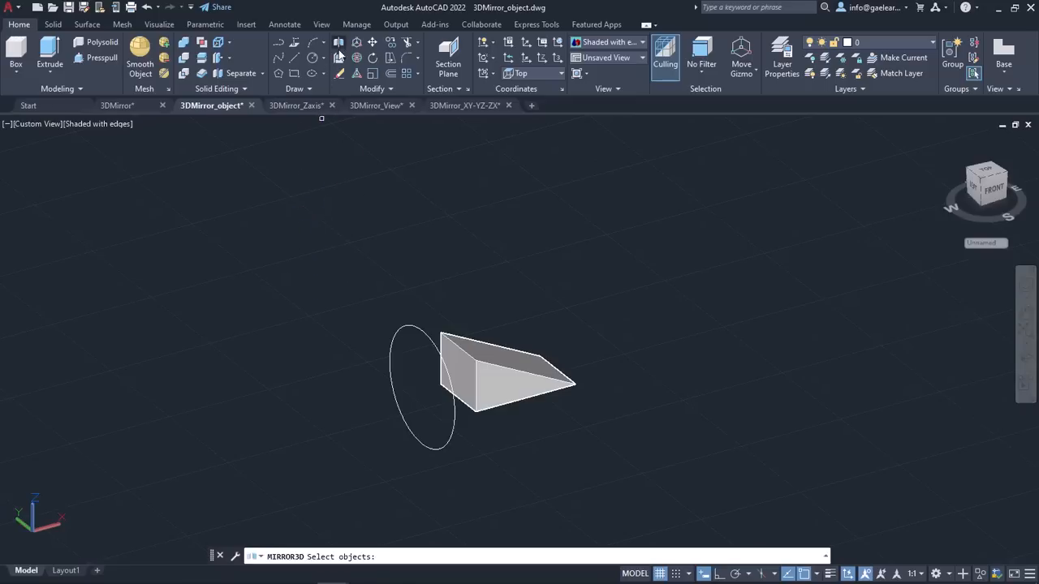
pyautogui.click(455, 345)
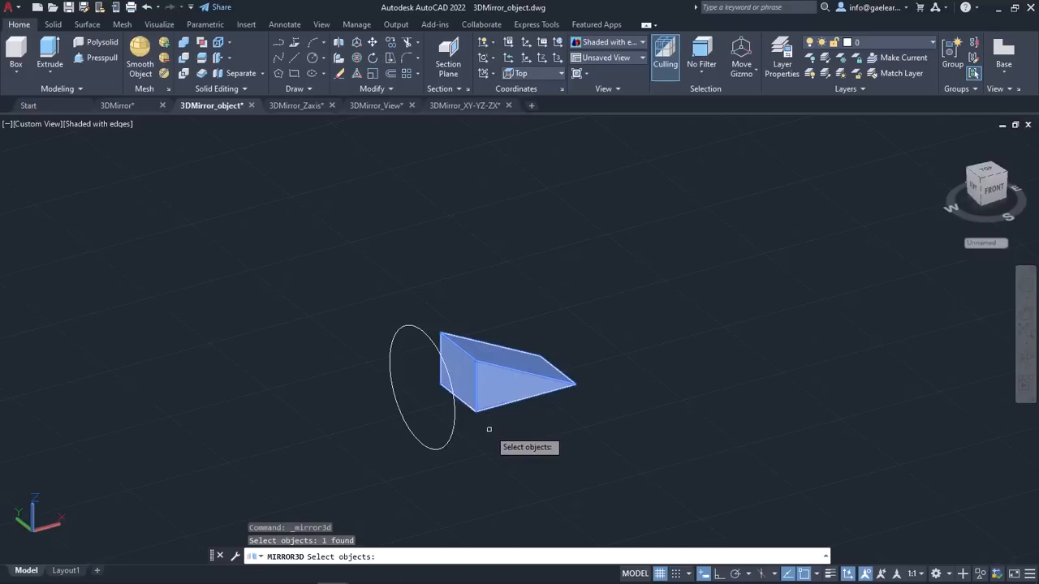
pyautogui.press('Return')
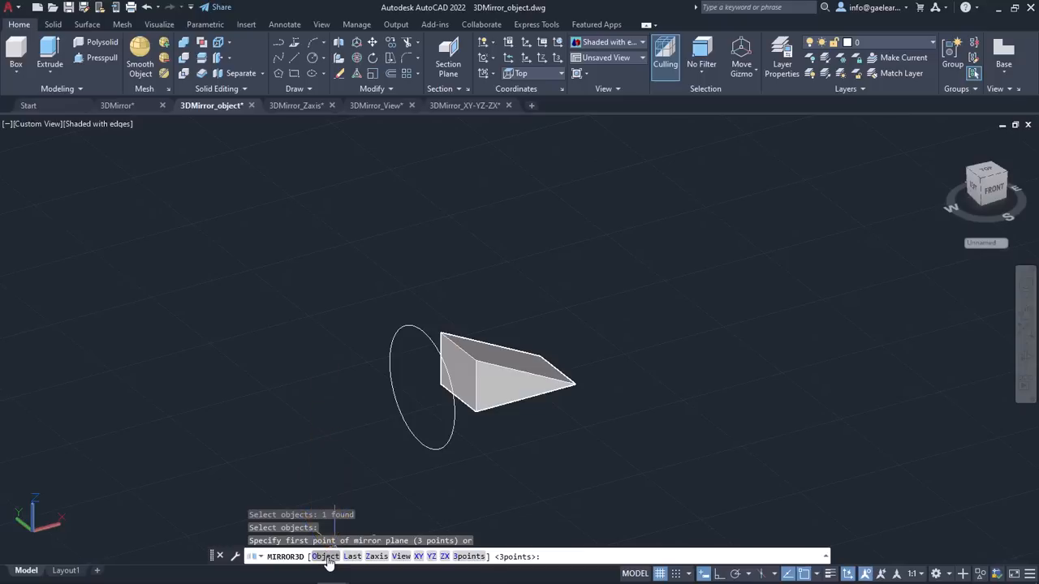
pyautogui.click(326, 558)
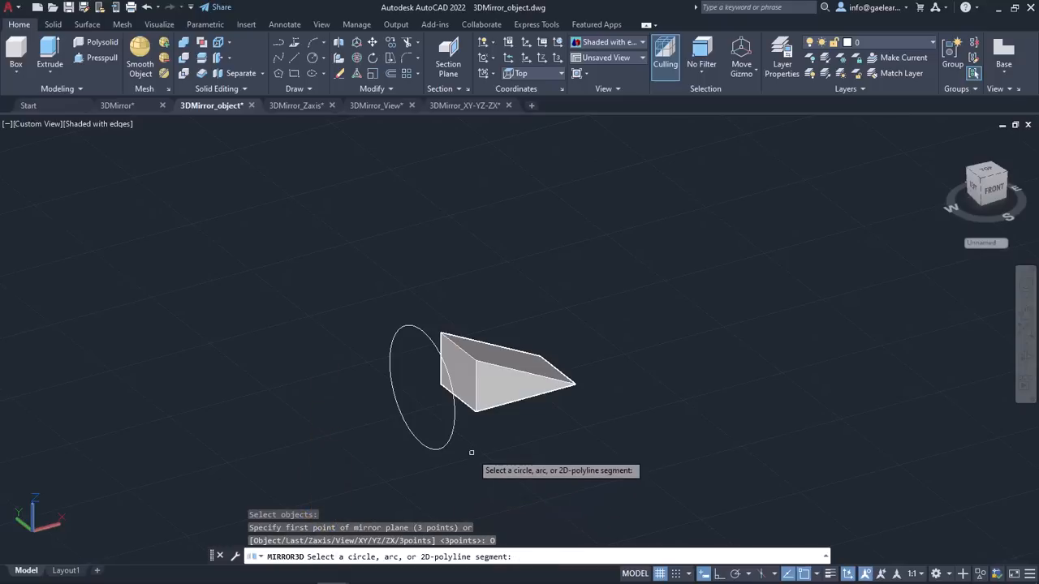
pyautogui.click(451, 444)
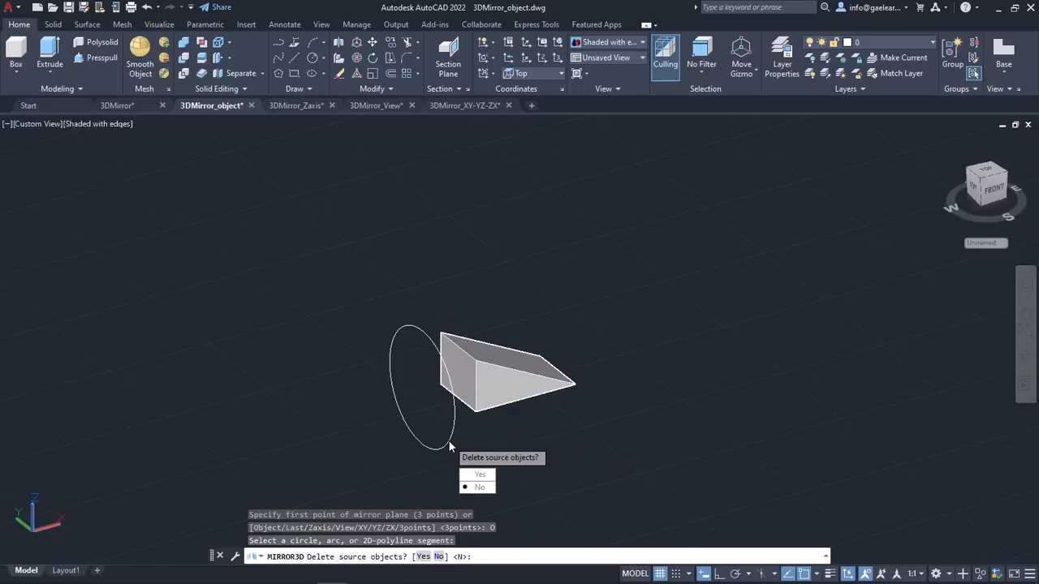
pyautogui.click(487, 488)
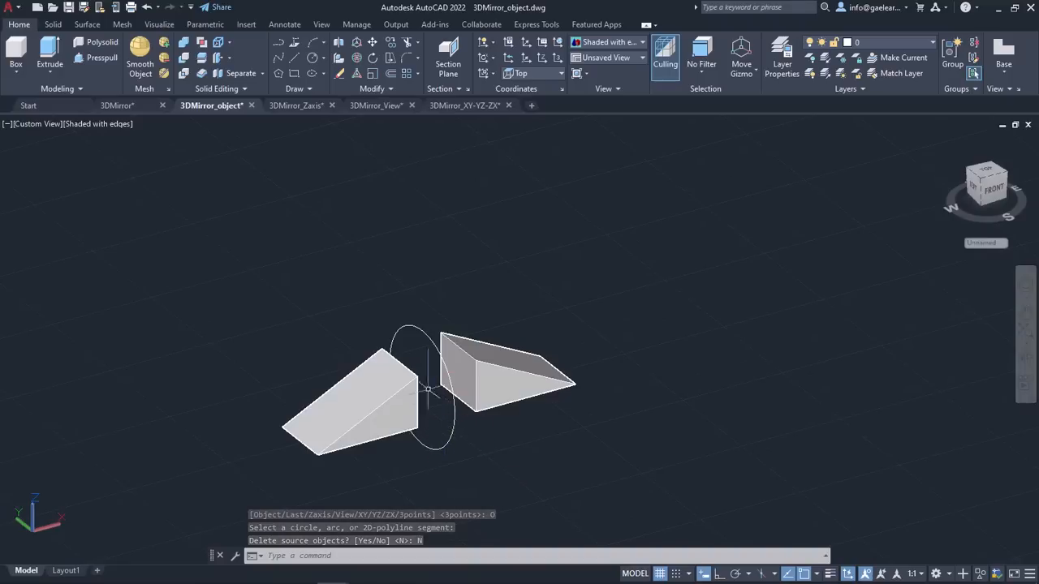
# Step: In the 3DMirror_Zaxis drawing, 3D-mirror the wedge with the Zaxis option from its lowest front corner, normal along 270°, keeping the source
pyautogui.click(304, 107)
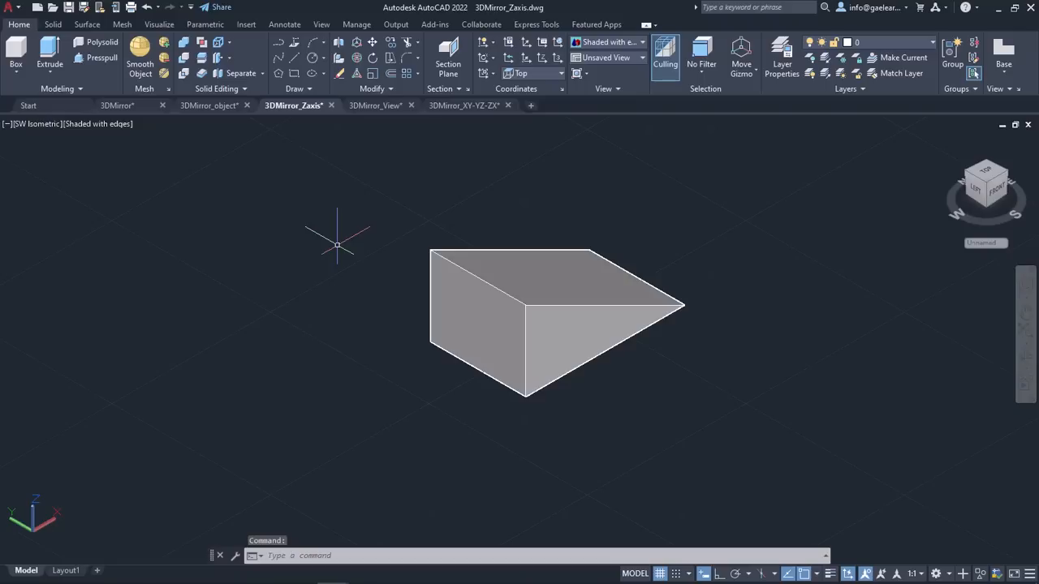
pyautogui.click(339, 44)
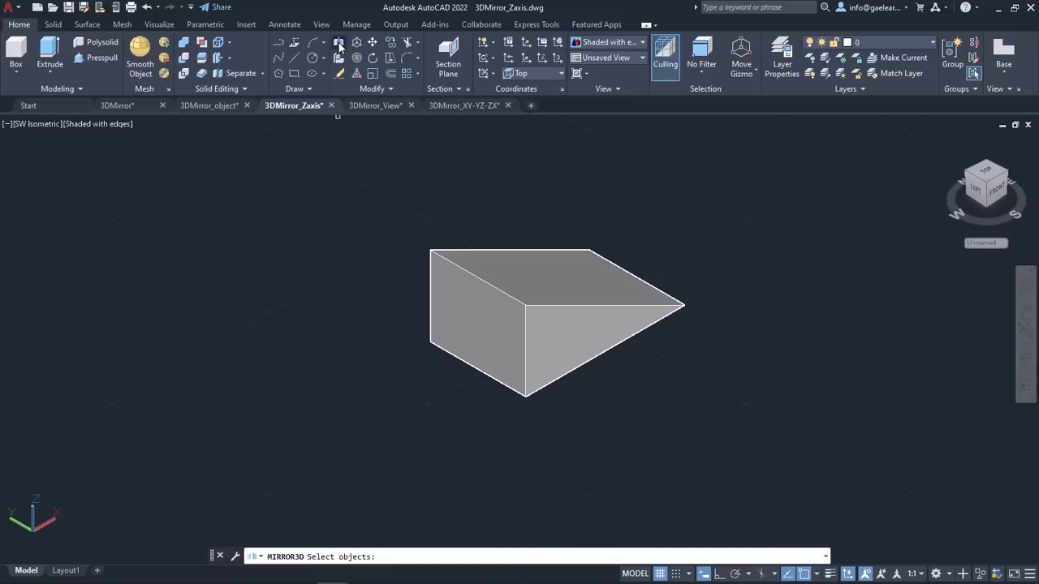
pyautogui.click(453, 247)
pyautogui.press('Return')
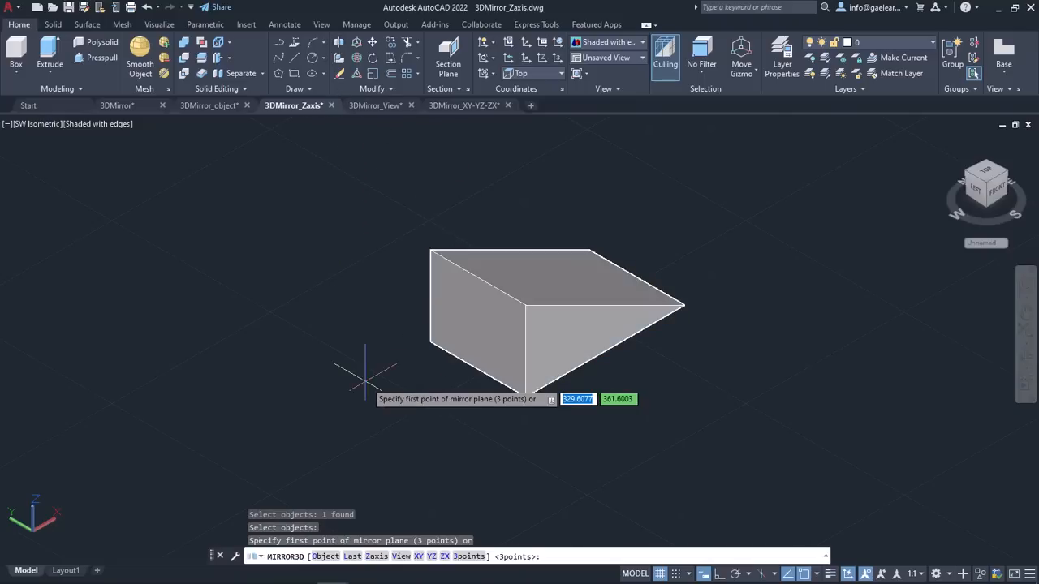
pyautogui.click(377, 557)
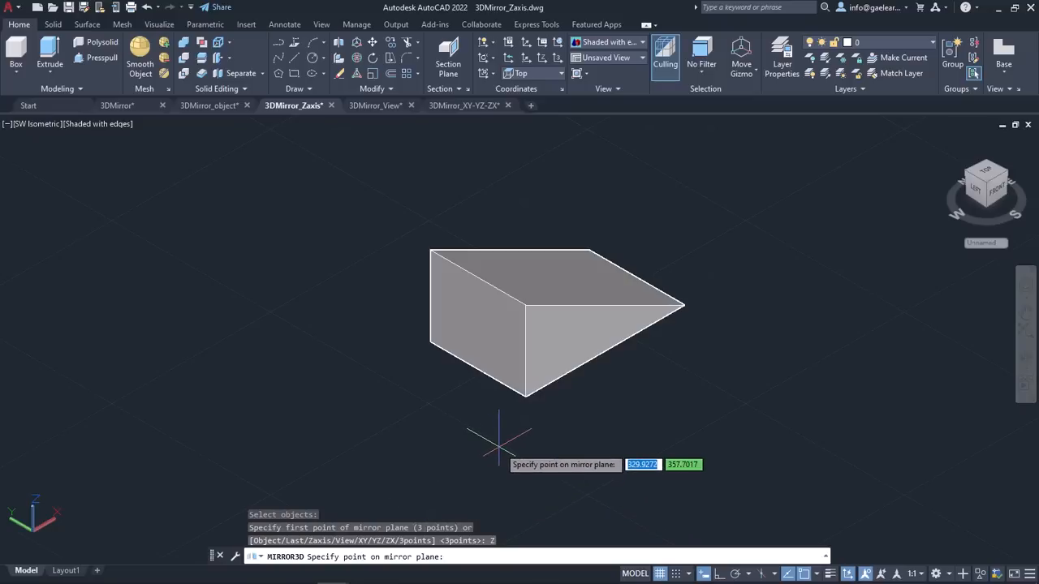
pyautogui.click(526, 396)
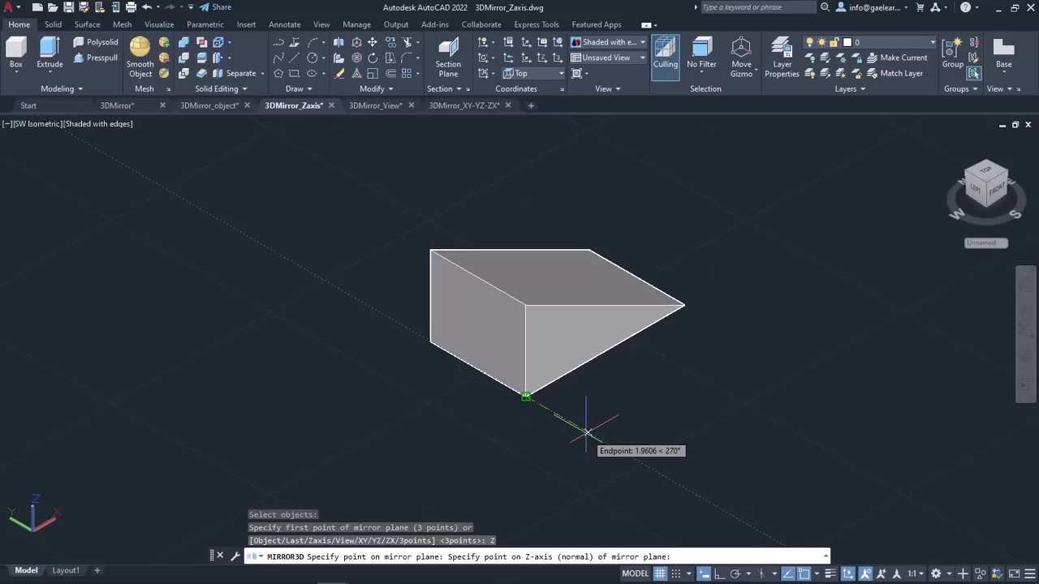
pyautogui.click(586, 433)
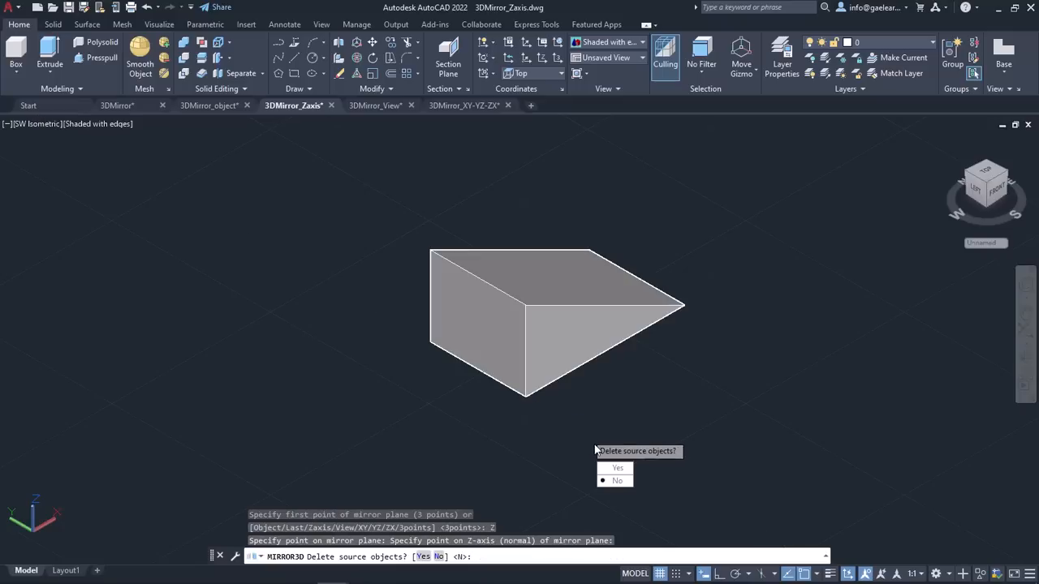
pyautogui.click(617, 481)
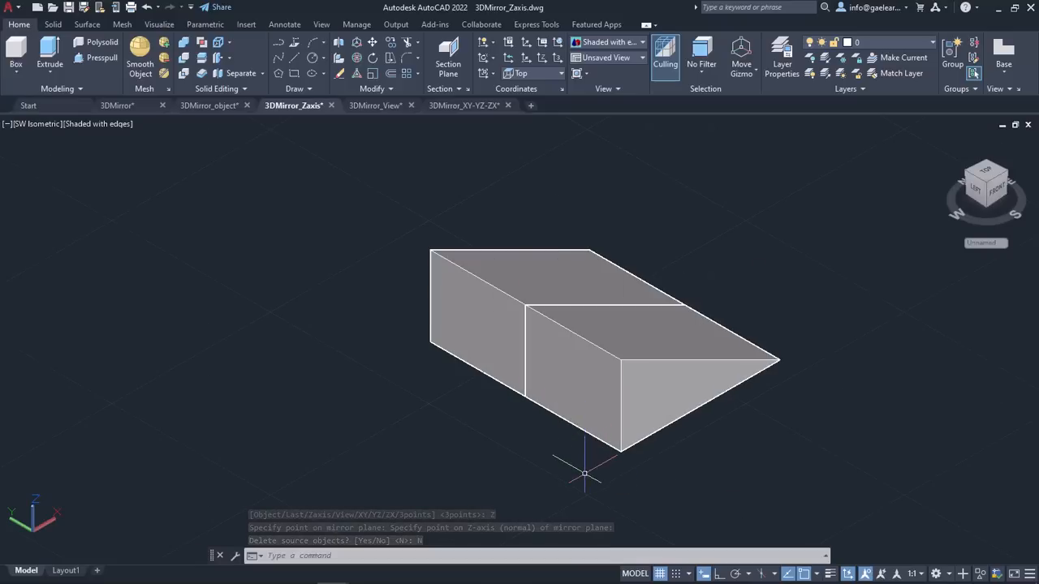
# Step: Delete the mirrored copy and 3D-mirror the original wedge again with the Last plane option, keeping the source
pyautogui.click(586, 420)
pyautogui.press('Delete')
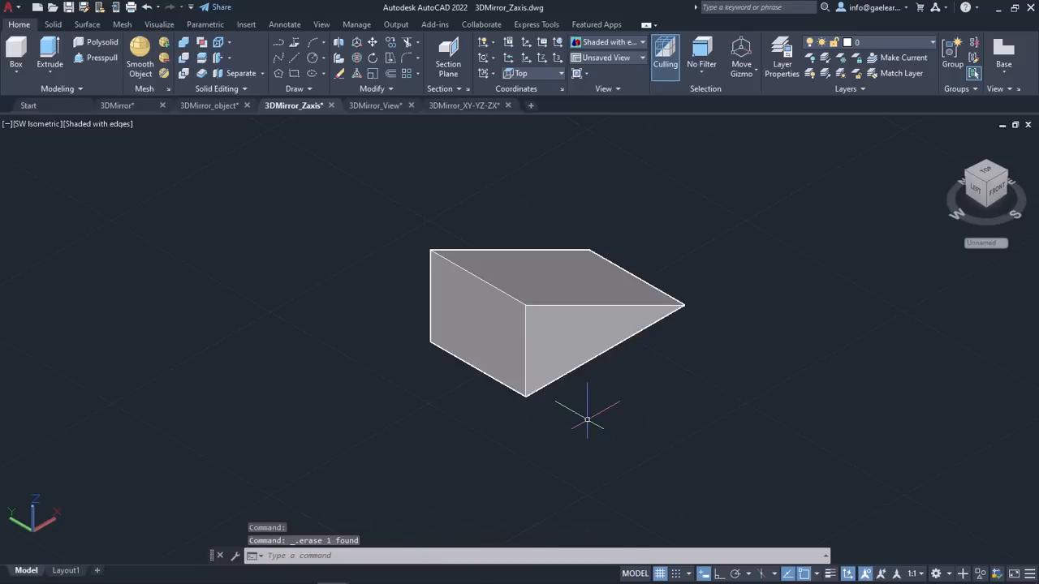
pyautogui.click(338, 45)
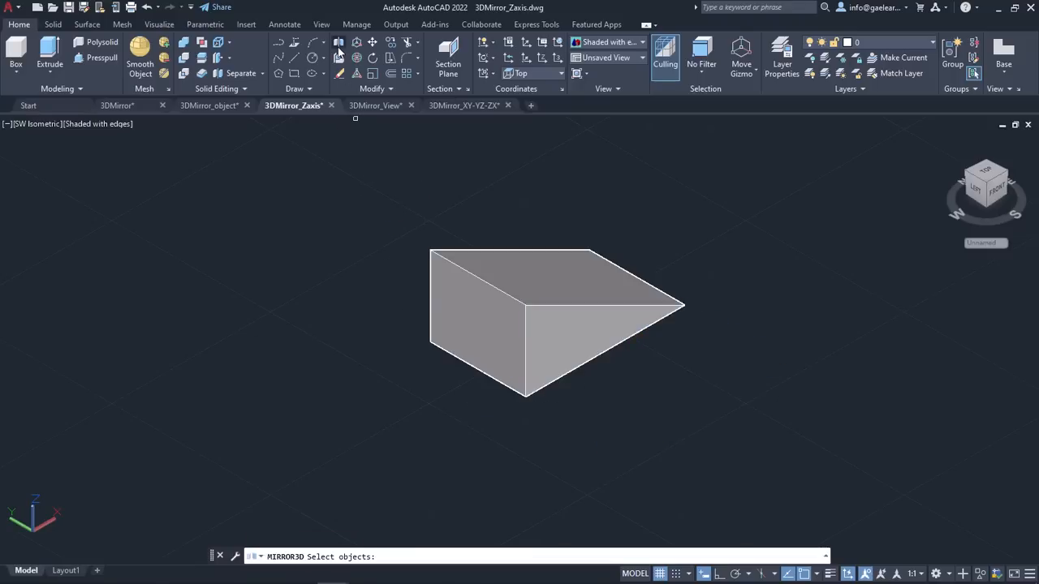
pyautogui.click(445, 259)
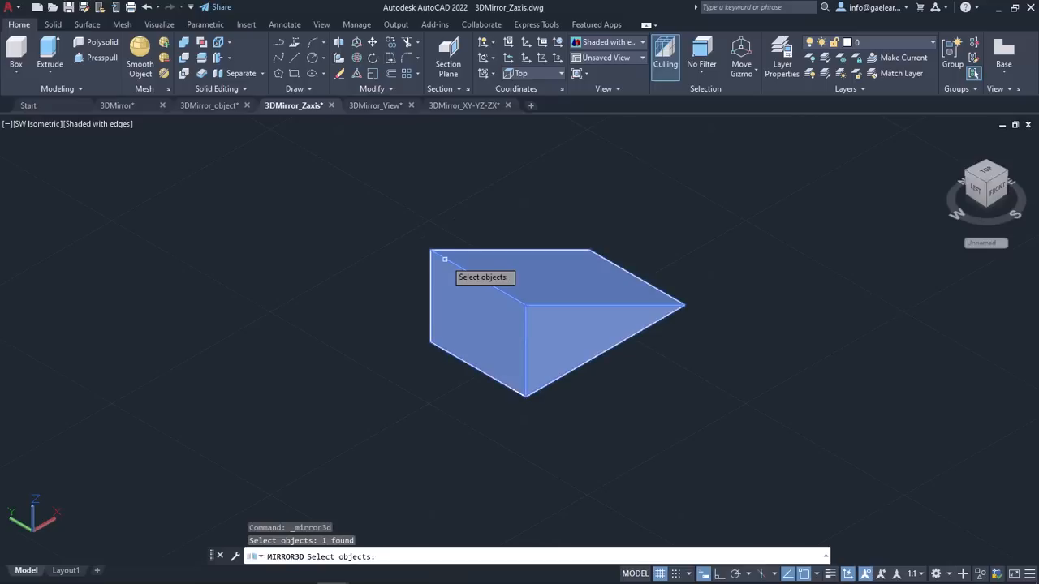
pyautogui.press('Return')
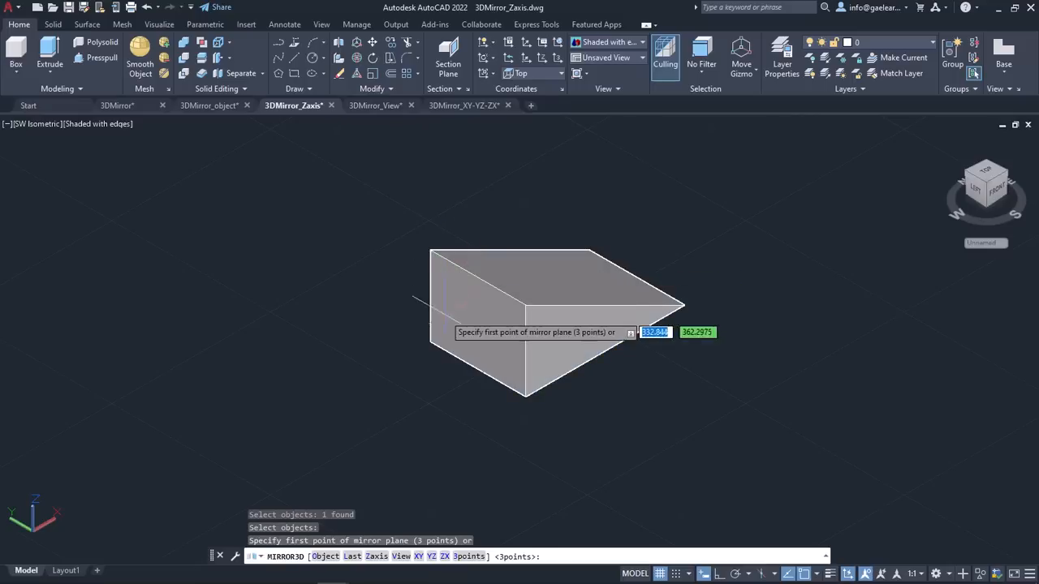
pyautogui.click(352, 556)
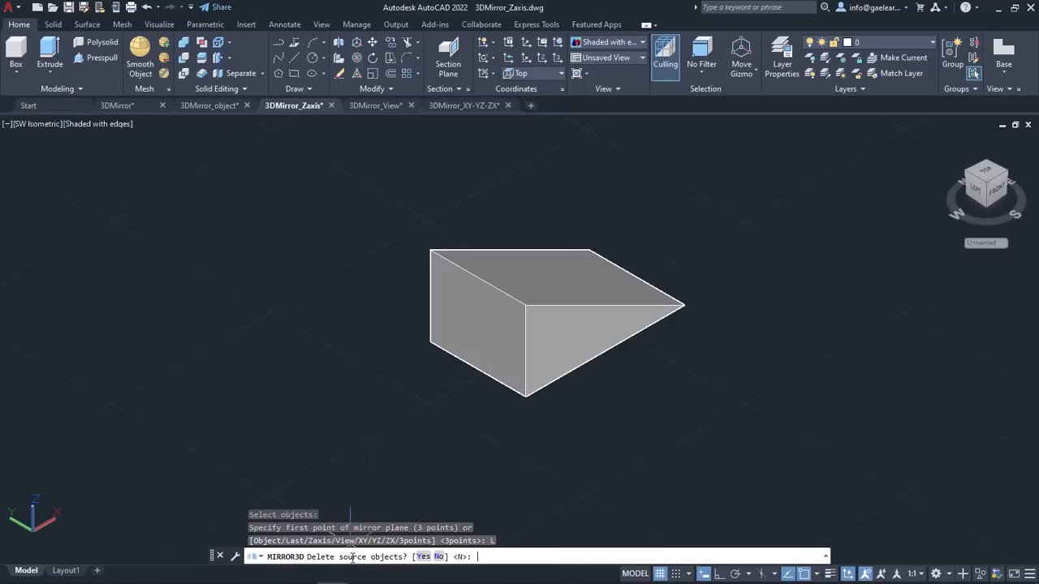
pyautogui.click(437, 557)
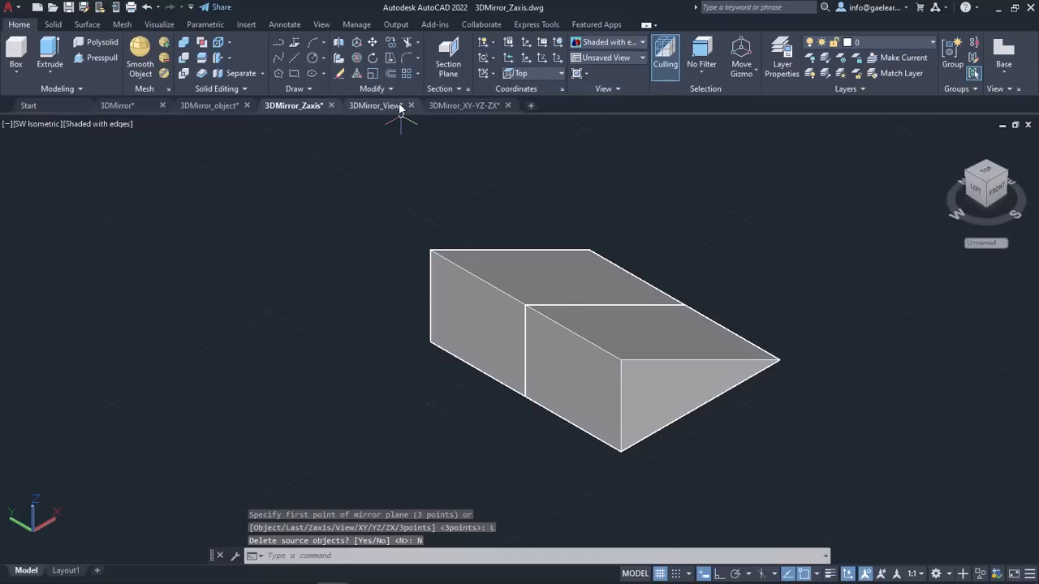
# Step: In the 3DMirror_View drawing, 3D-mirror the wedge with the View option through the green point marker, keeping the source
pyautogui.moveTo(399, 108)
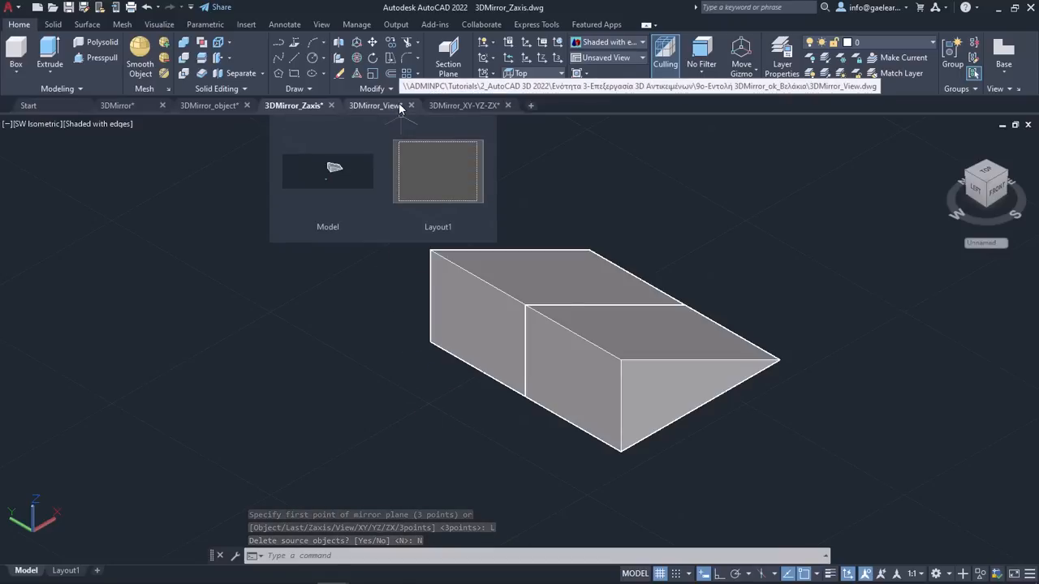
pyautogui.click(399, 107)
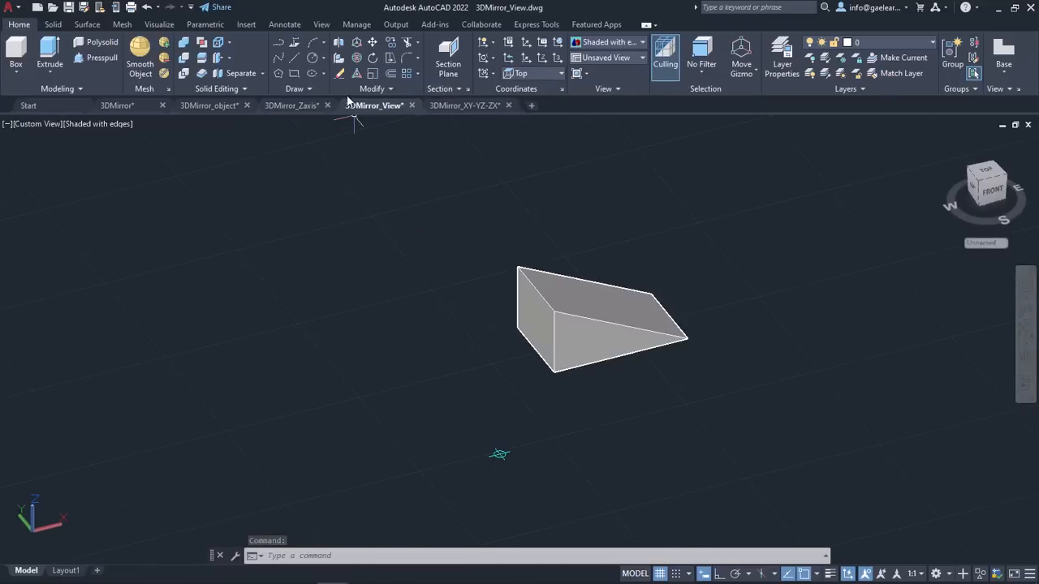
pyautogui.click(337, 43)
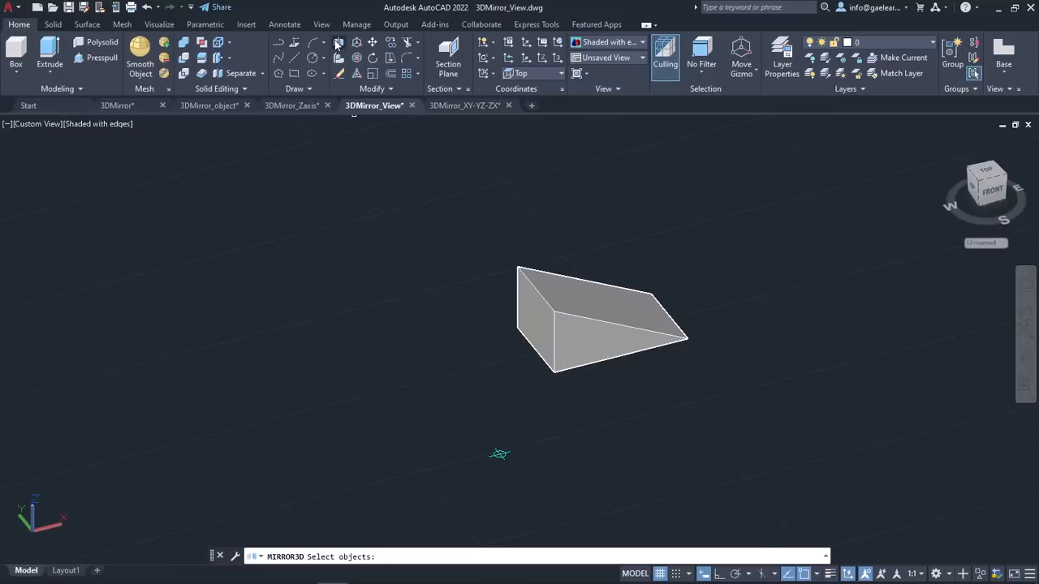
pyautogui.click(535, 297)
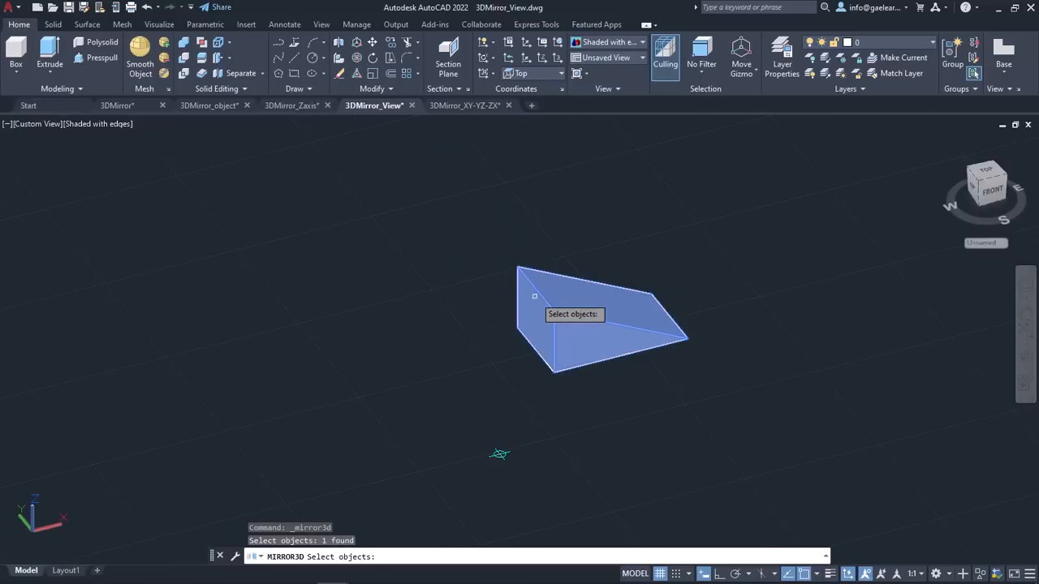
pyautogui.press('Return')
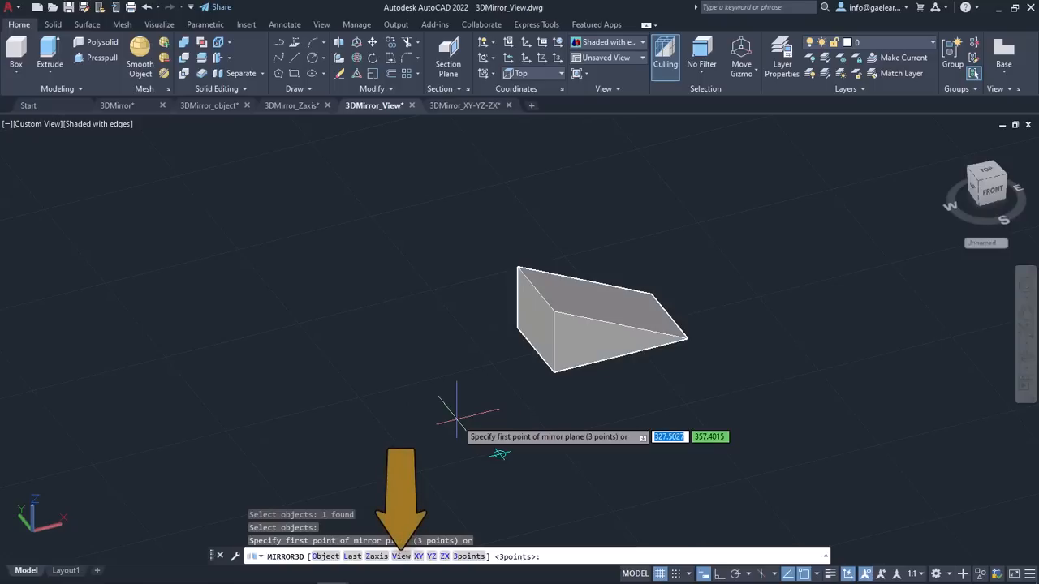
pyautogui.click(404, 557)
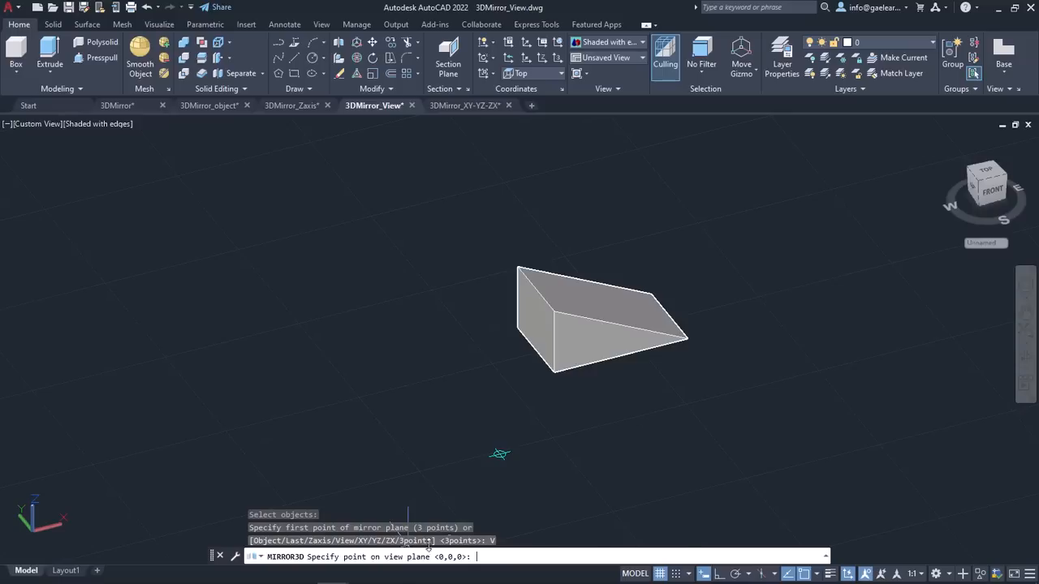
pyautogui.click(499, 454)
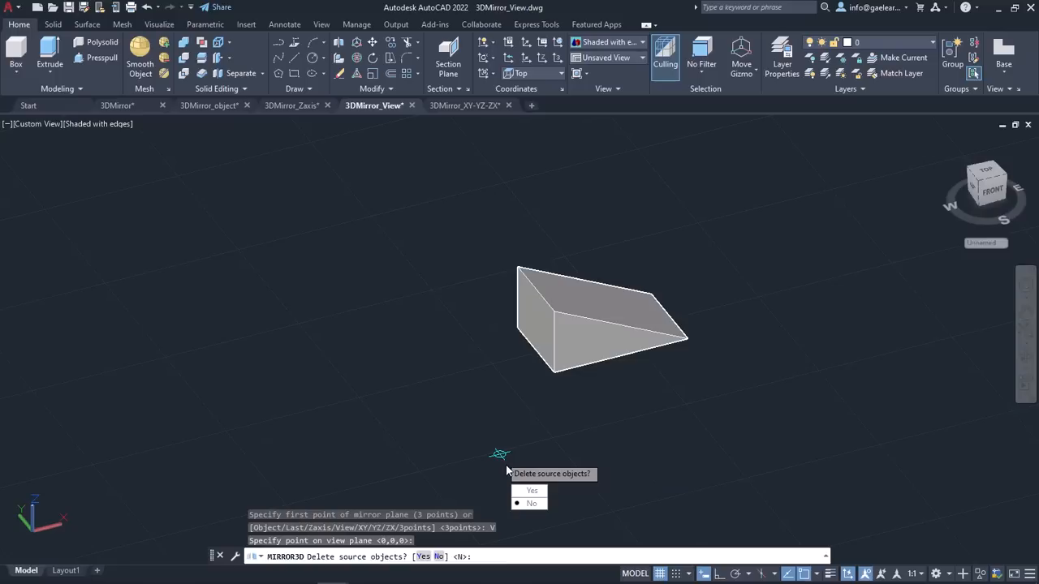
pyautogui.click(532, 504)
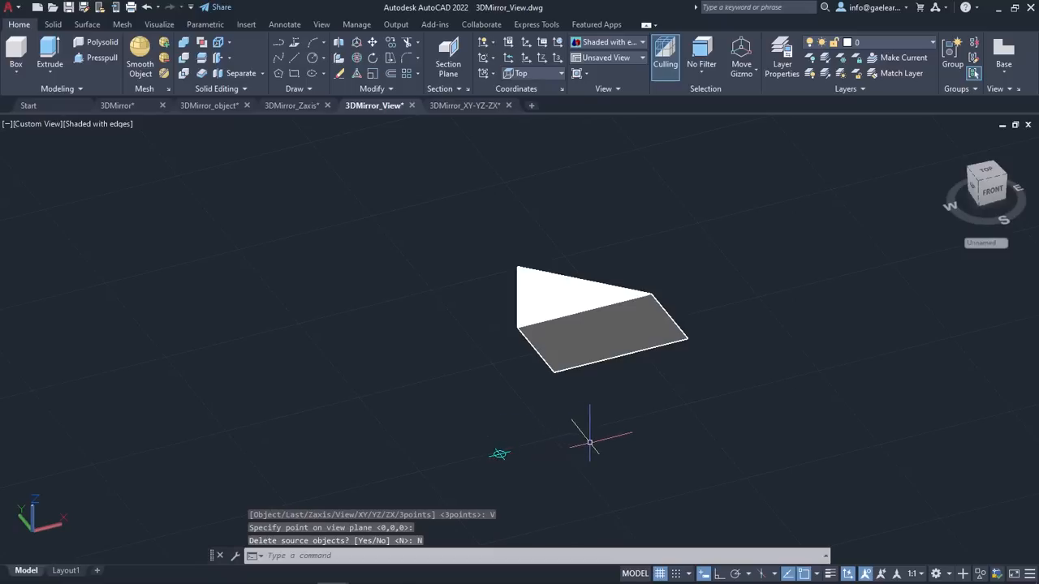
# Step: Delete the mirrored copy and 3D-mirror the original wedge from a rotated view using the View option through the green point marker, keeping the source
pyautogui.keyDown('shift'); pyautogui.moveTo(590, 442); pyautogui.dragTo(492, 443, button='middle'); pyautogui.keyUp('shift')
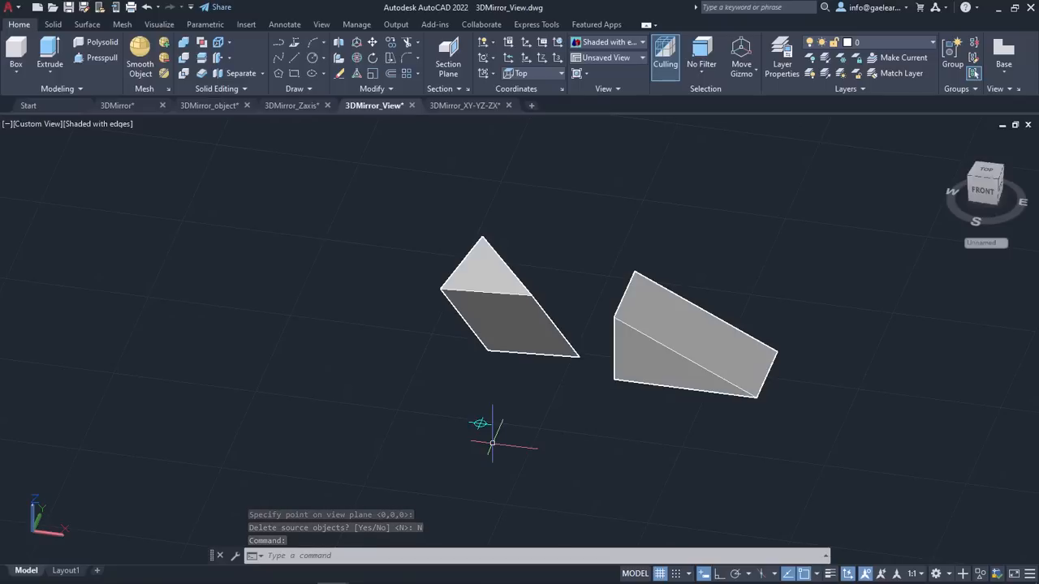
pyautogui.click(496, 336)
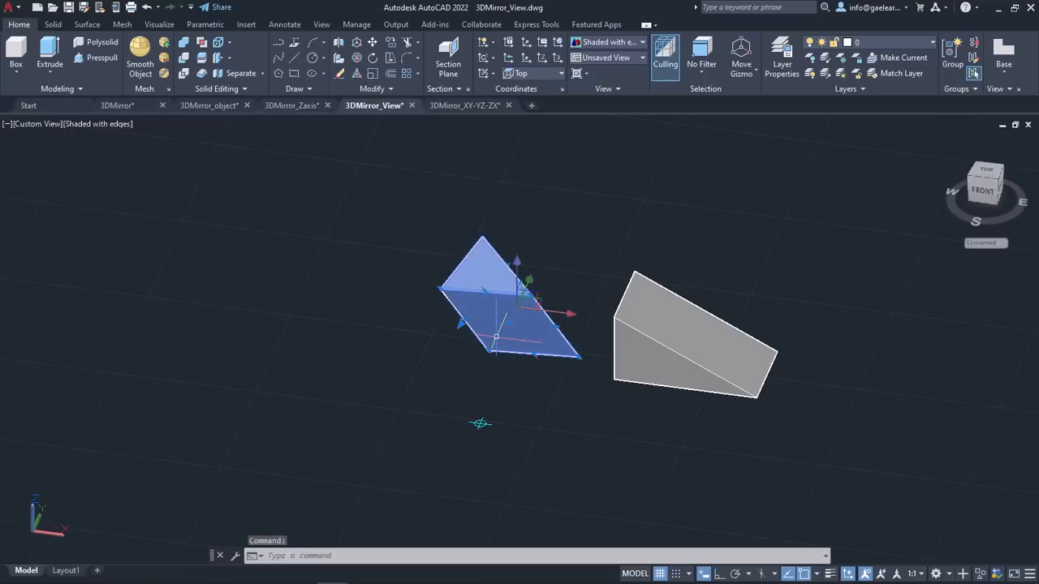
pyautogui.press('Delete')
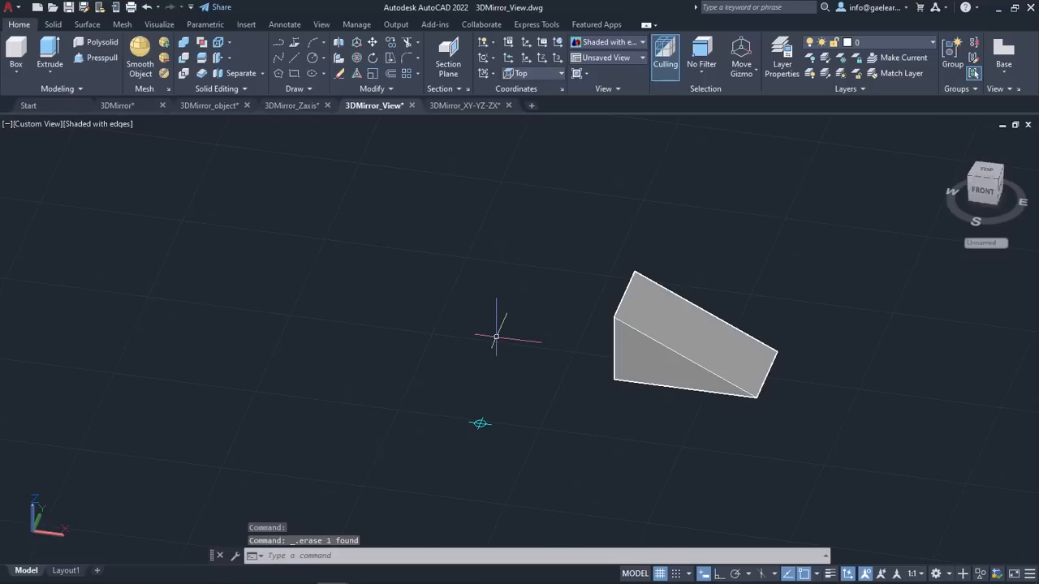
pyautogui.click(338, 49)
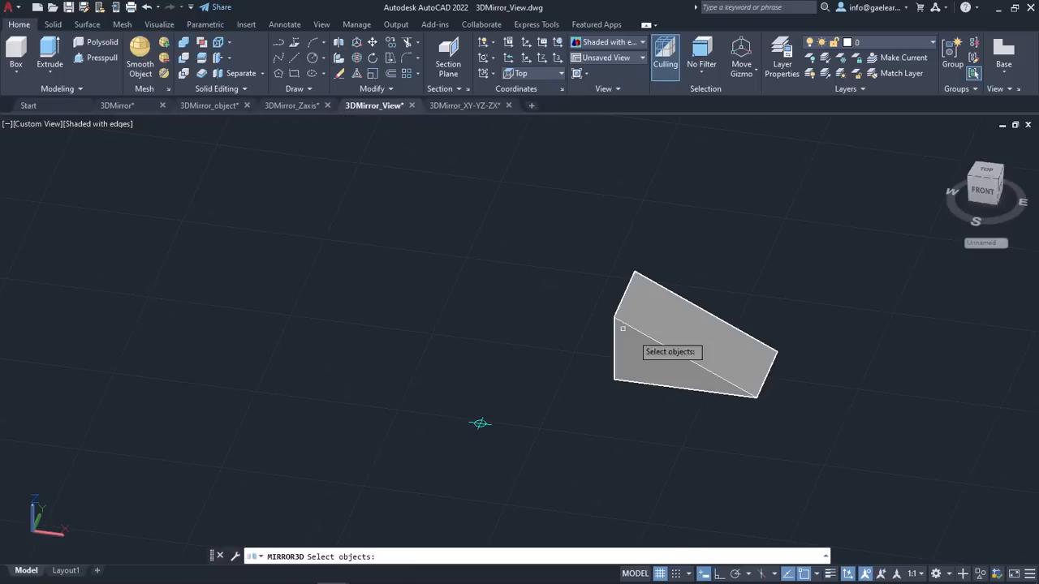
pyautogui.click(670, 354)
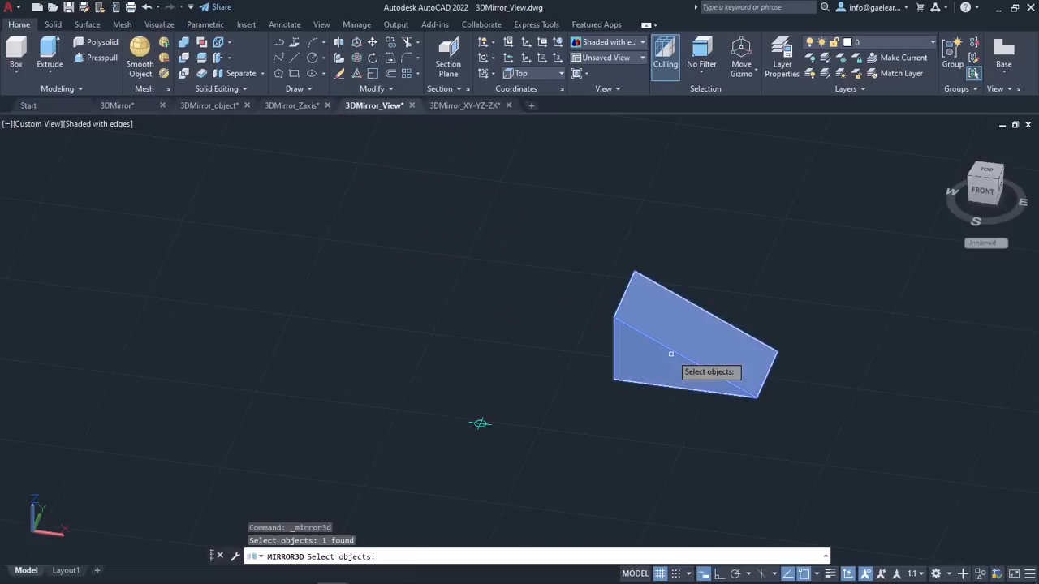
pyautogui.press('Return')
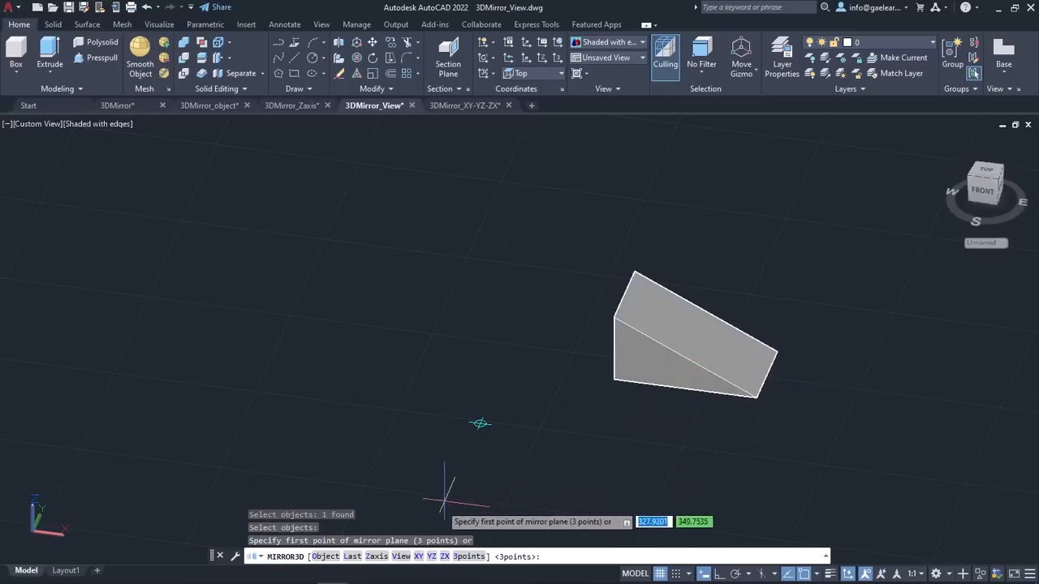
pyautogui.click(401, 556)
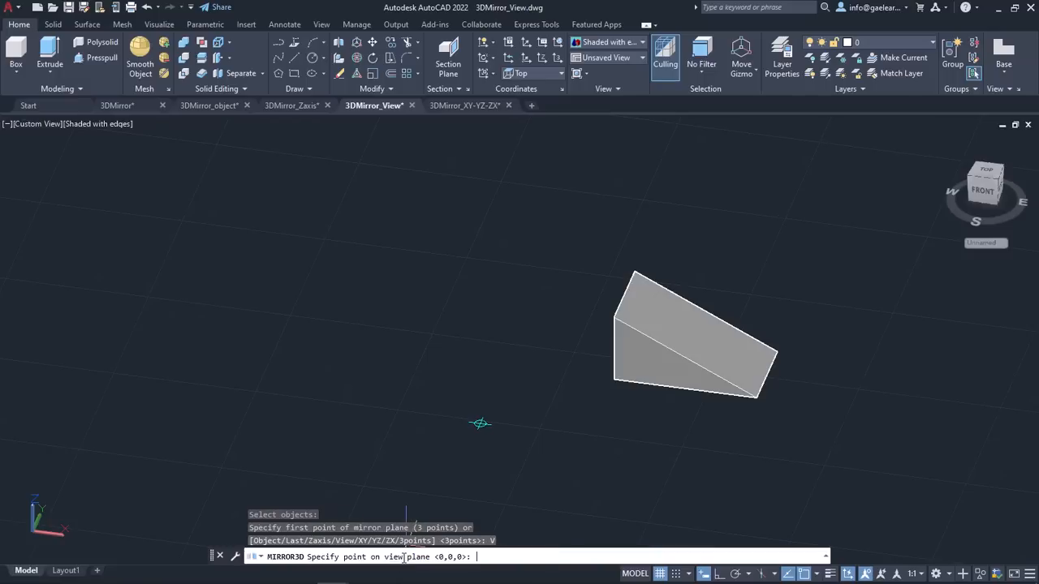
pyautogui.click(480, 423)
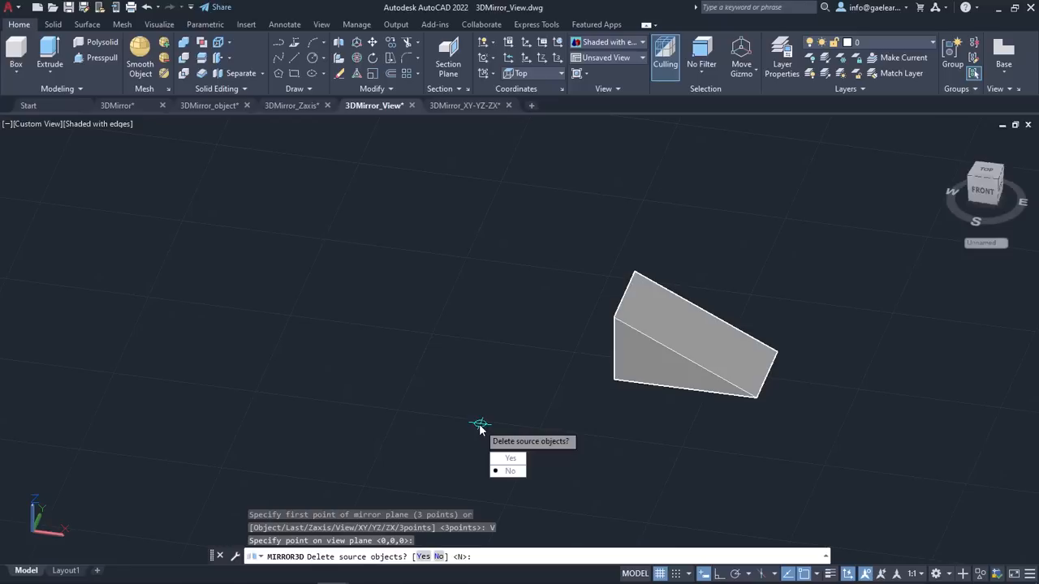
pyautogui.click(511, 472)
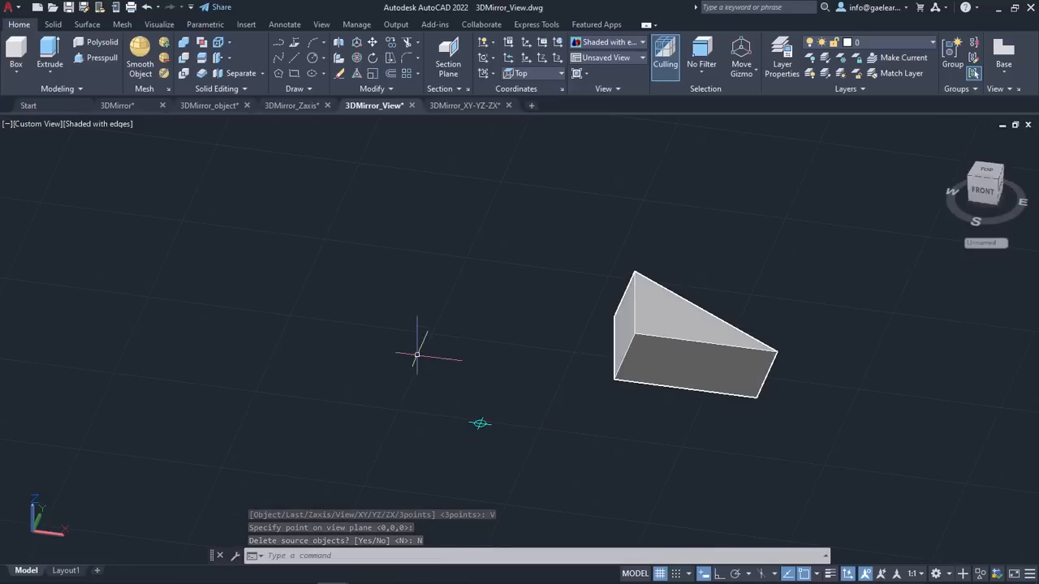
pyautogui.moveTo(441, 357)
pyautogui.keyDown('shift'); pyautogui.mouseDown(button='middle')
pyautogui.moveTo(552, 355)
pyautogui.moveTo(671, 333)
pyautogui.moveTo(449, 349)
pyautogui.mouseUp(button='middle'); pyautogui.keyUp('shift')
# Step: In the 3DMirror_XY-YZ-ZX drawing, 3D-mirror the wedge about the XY plane through its lowest front corner, keeping the source
pyautogui.click(456, 108)
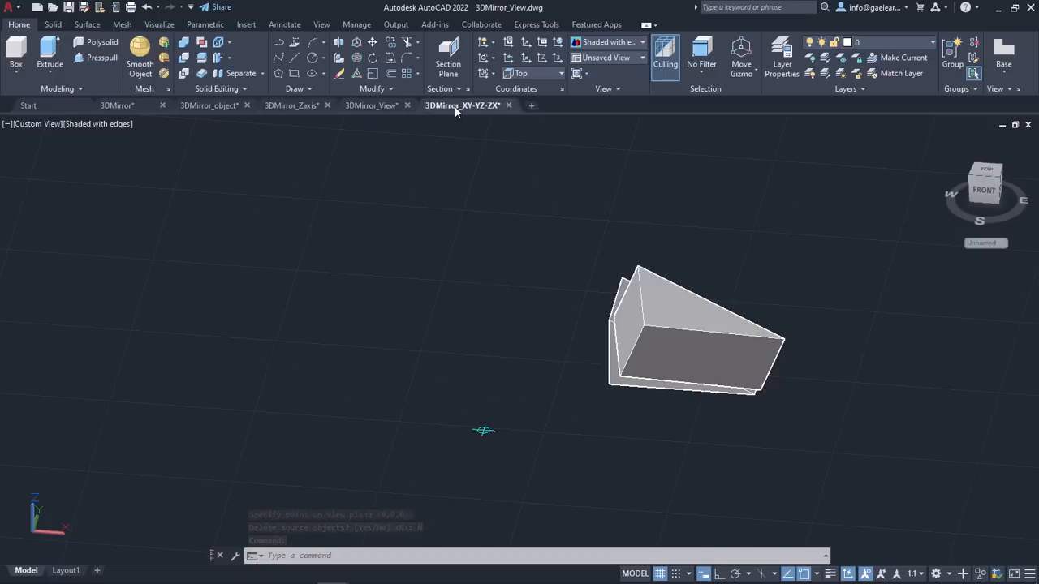
pyautogui.moveTo(389, 252); pyautogui.dragTo(429, 197, button='middle')
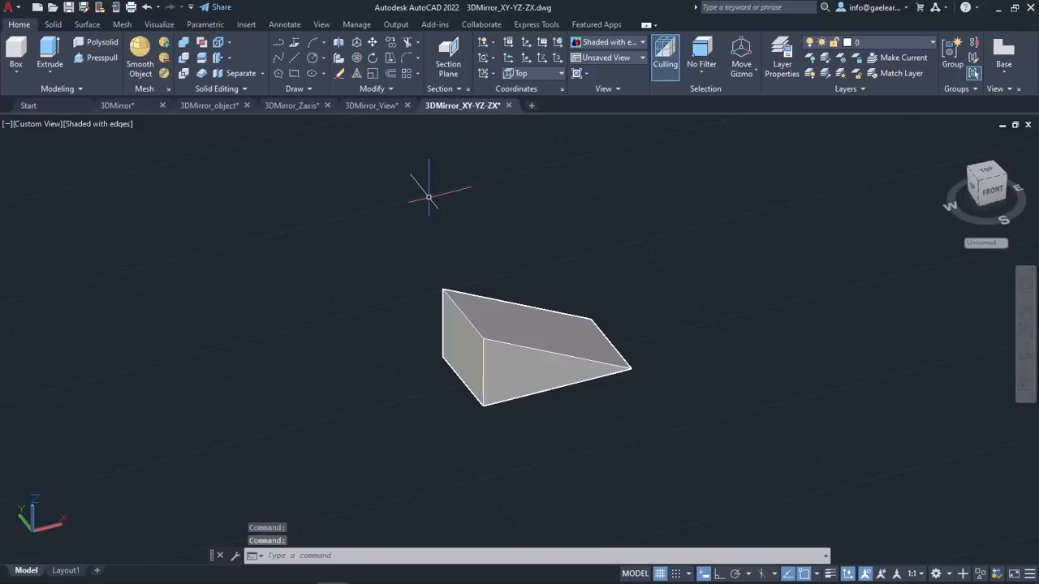
pyautogui.click(340, 46)
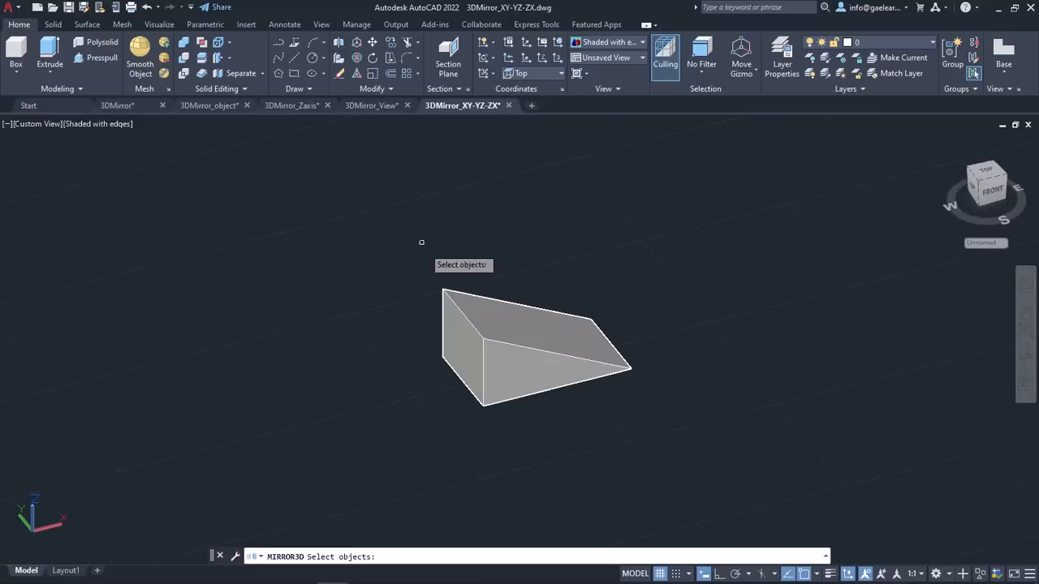
pyautogui.click(452, 297)
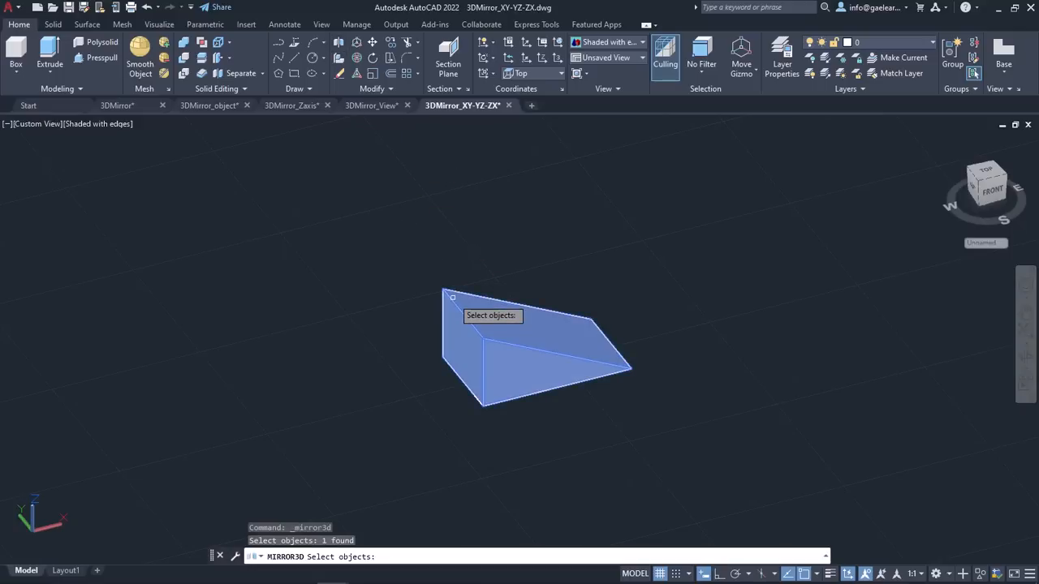
pyautogui.press('Return')
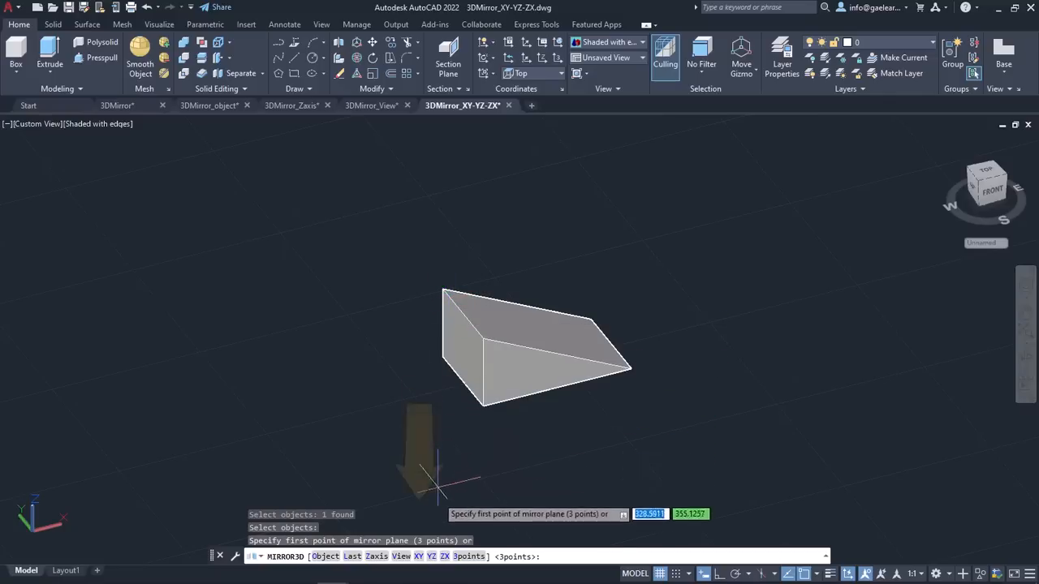
pyautogui.click(419, 557)
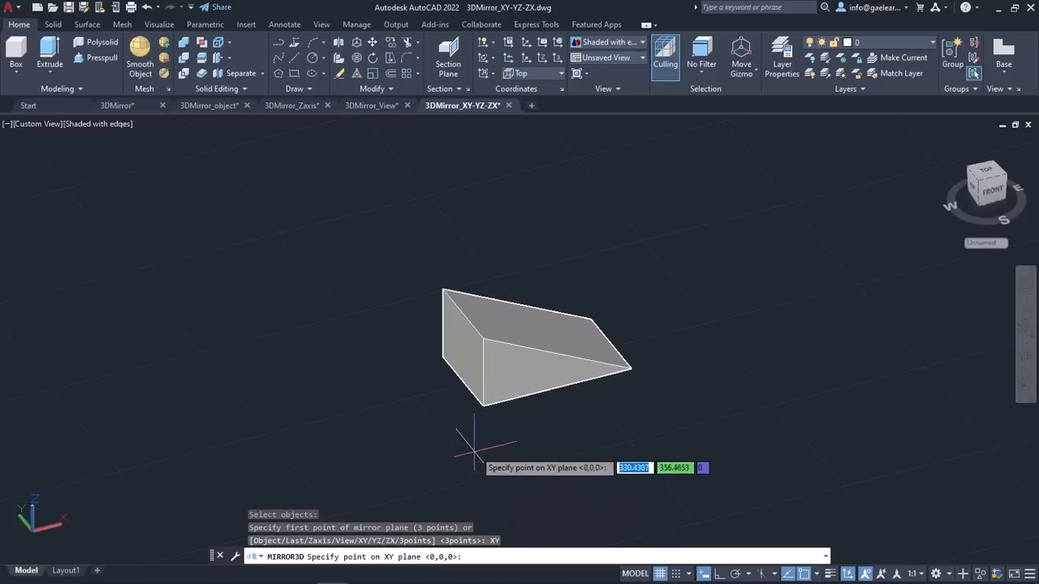
pyautogui.click(483, 406)
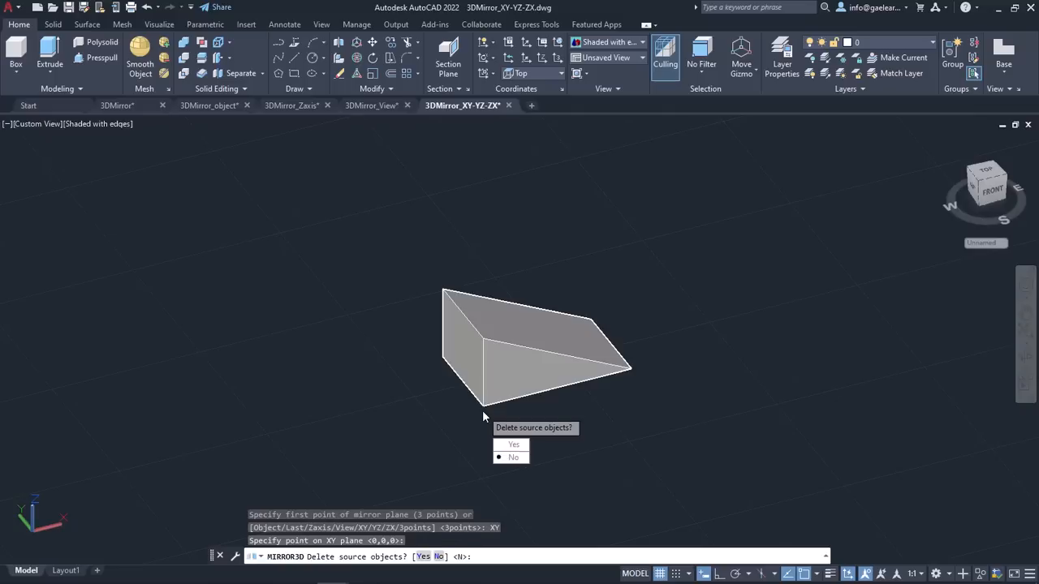
pyautogui.click(514, 458)
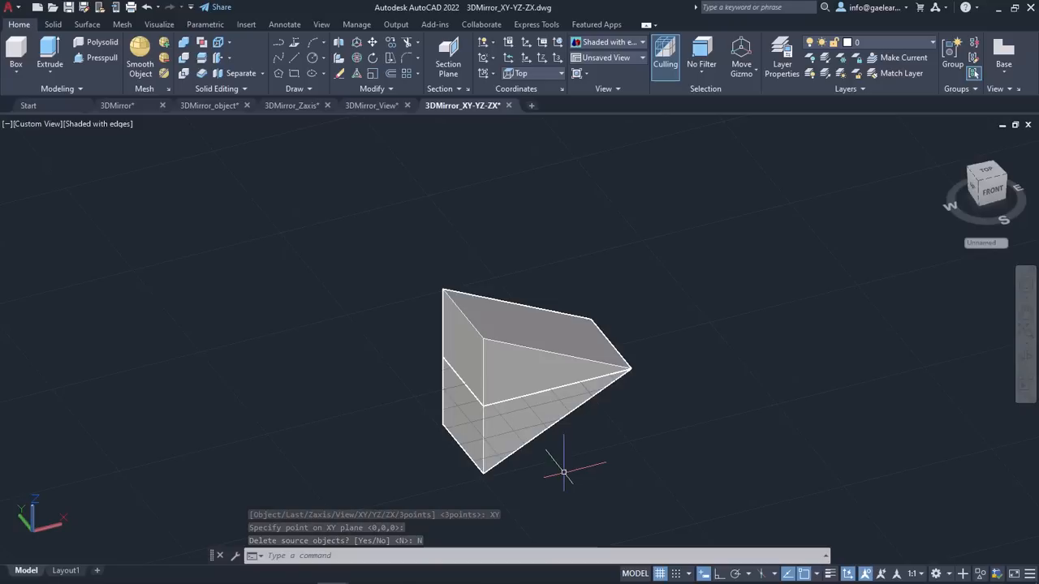
# Step: Remove the copy below the wedge and 3D-mirror the original about the YZ plane through its lowest front corner, keeping the source
pyautogui.moveTo(499, 439)
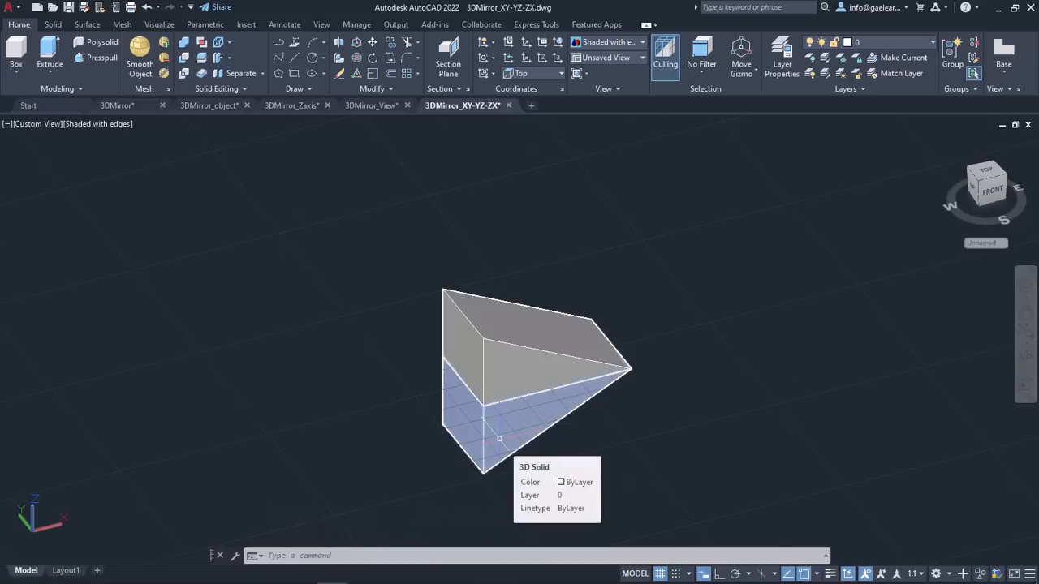
pyautogui.click(499, 439)
pyautogui.press('Delete')
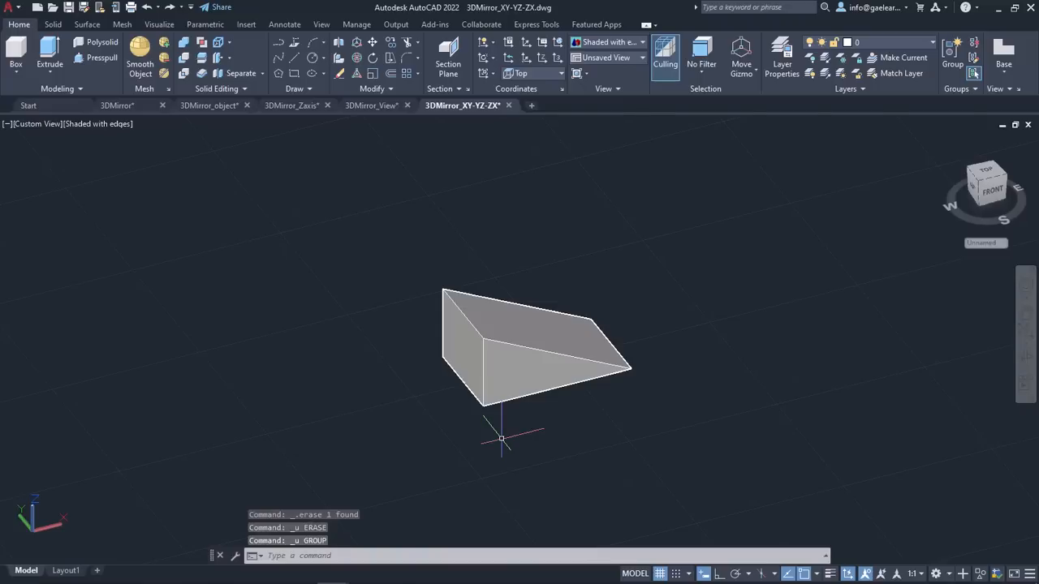
pyautogui.click(339, 47)
pyautogui.click(495, 328)
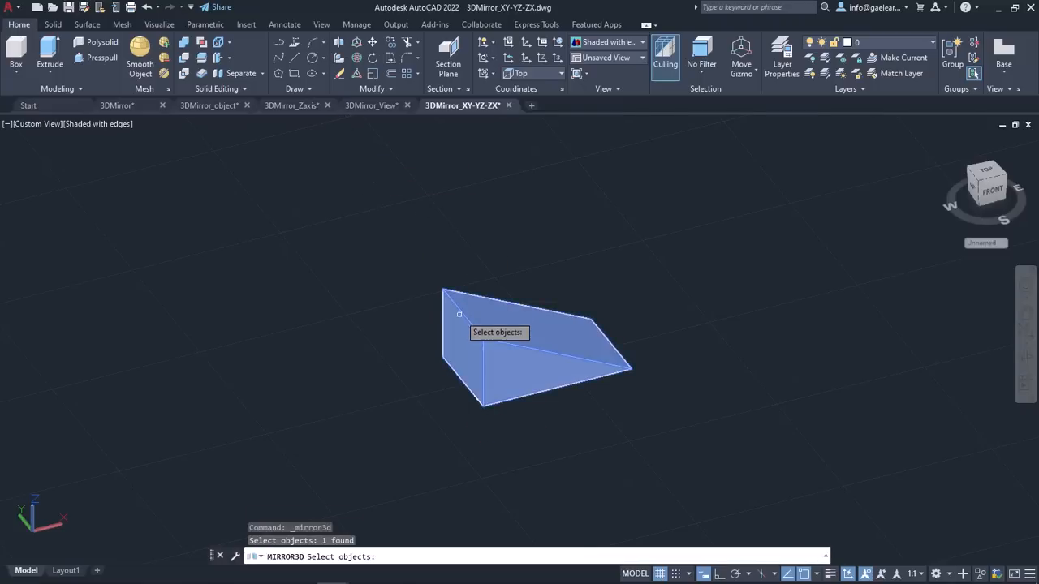
pyautogui.press('Return')
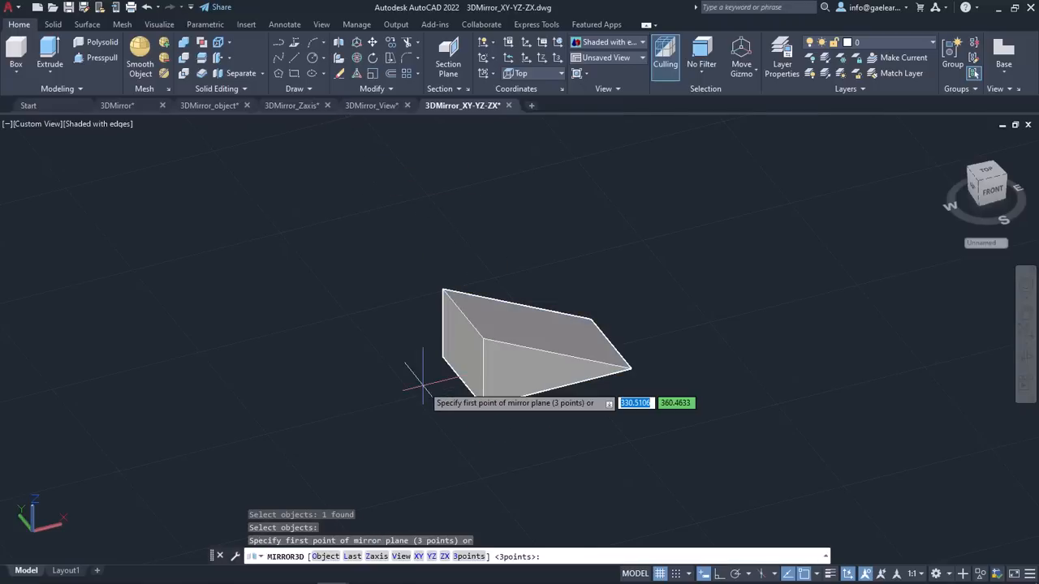
pyautogui.click(435, 557)
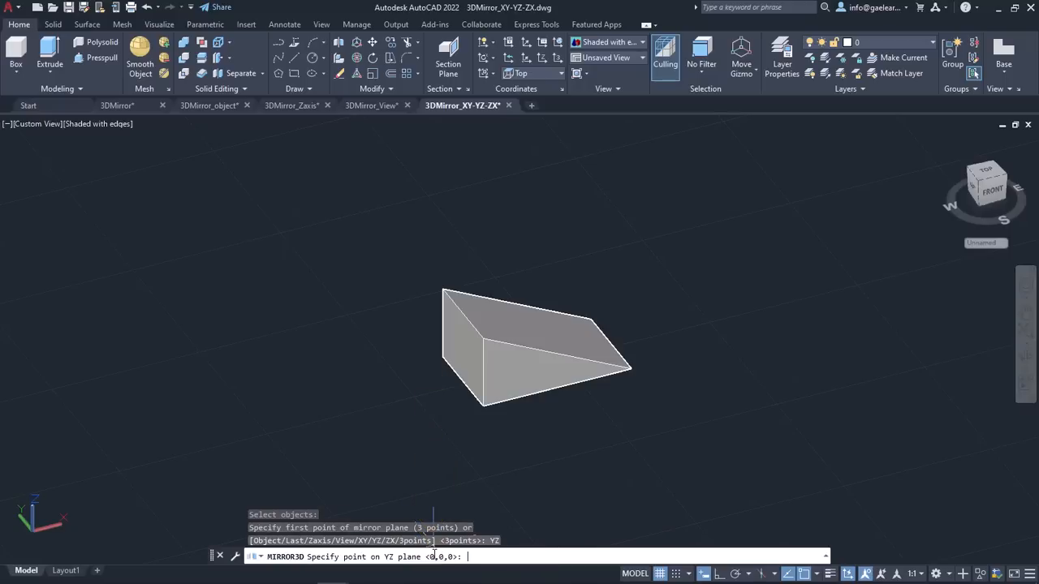
pyautogui.click(482, 408)
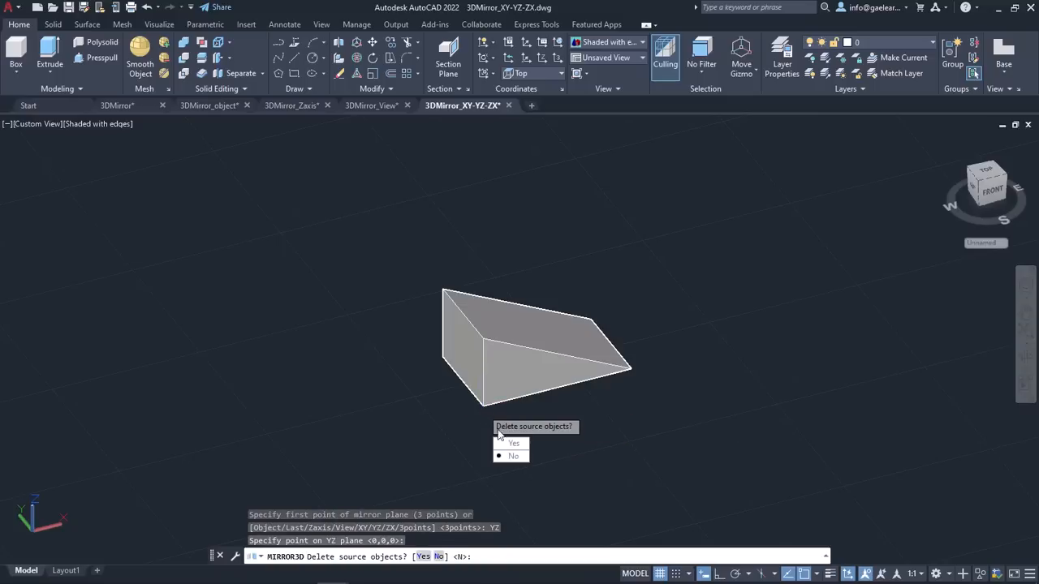
pyautogui.click(513, 457)
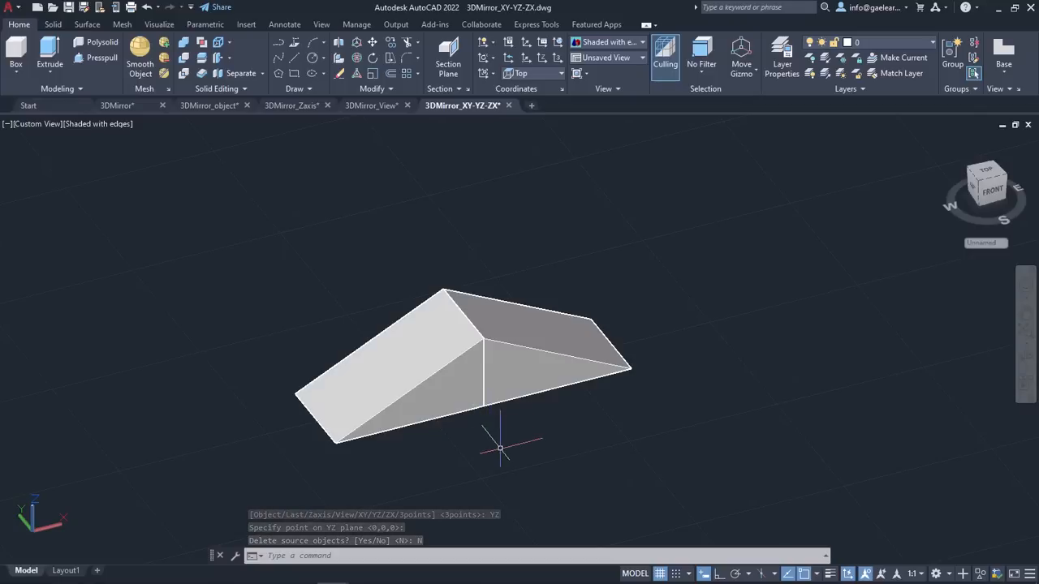
# Step: Undo the YZ mirror and 3D-mirror the wedge about the ZX plane through its lowest front corner, keeping the source
pyautogui.hotkey('ctrl', 'z')
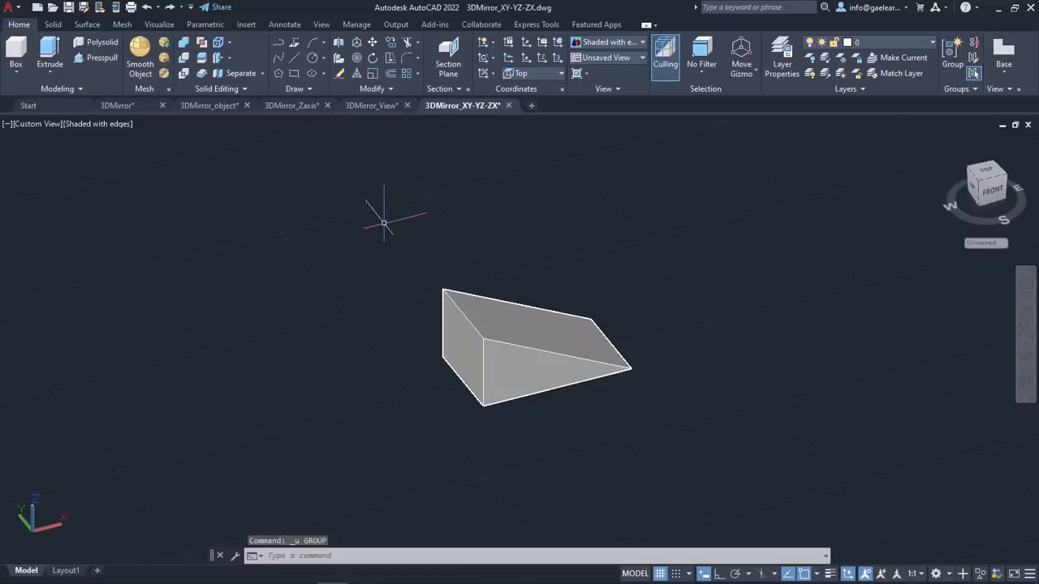
pyautogui.click(358, 73)
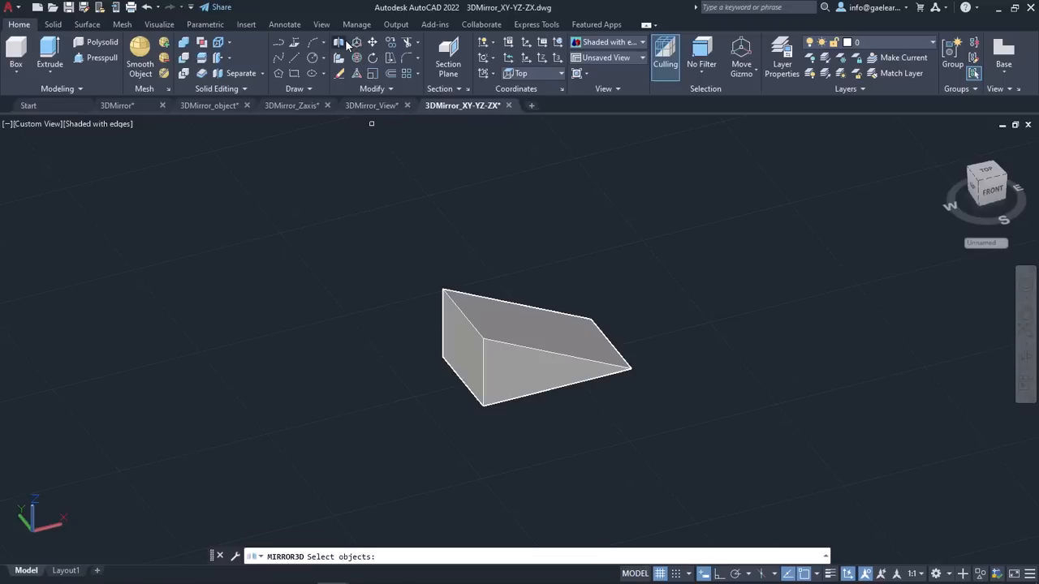
pyautogui.click(461, 313)
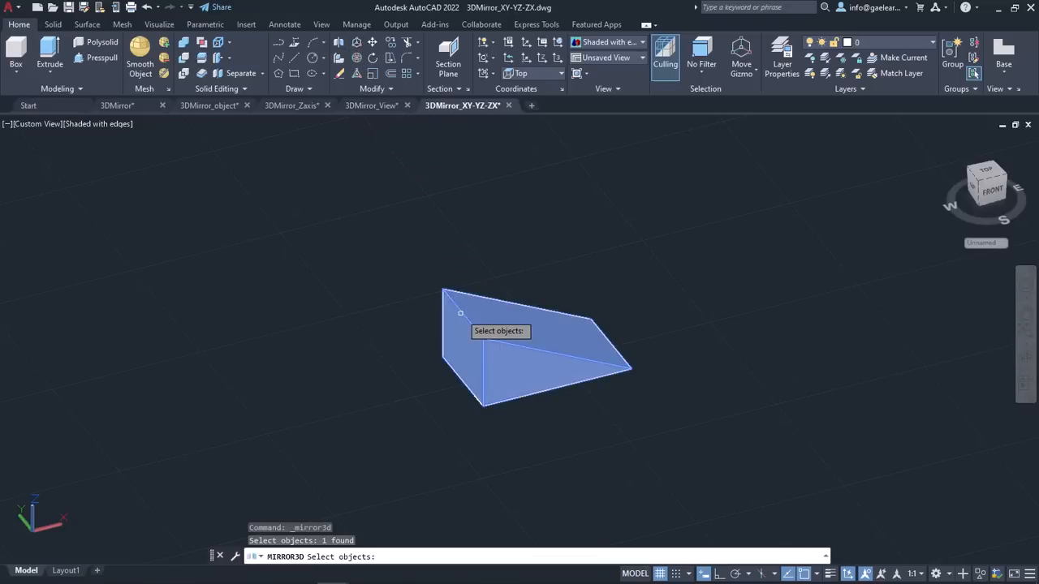
pyautogui.press('Return')
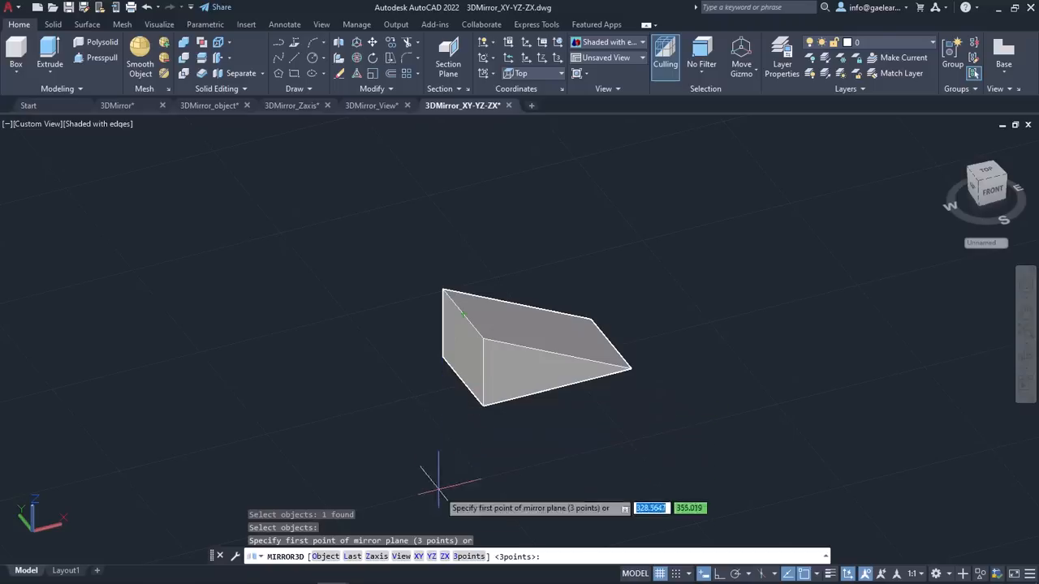
pyautogui.click(444, 557)
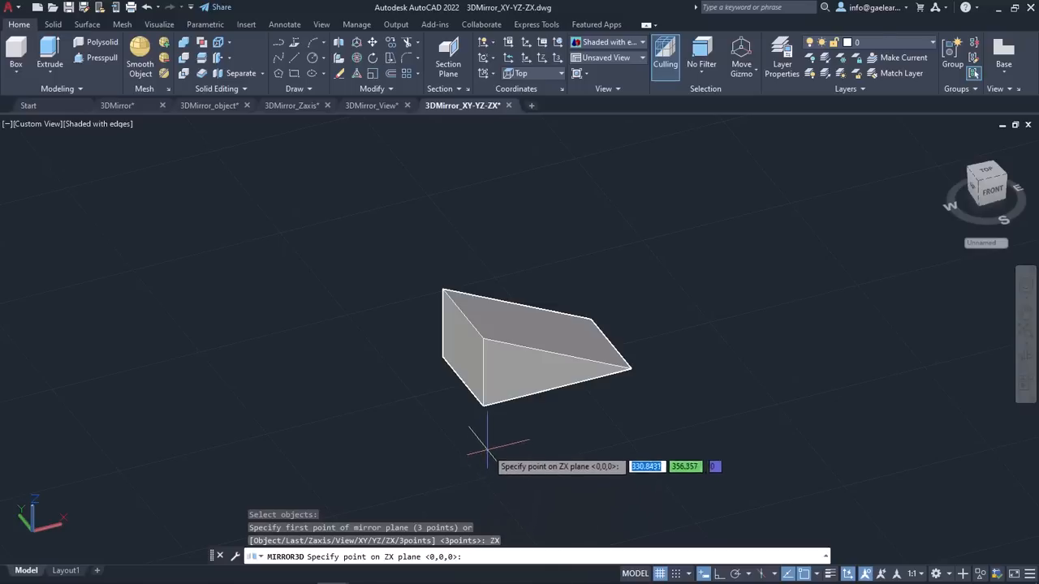
pyautogui.click(483, 407)
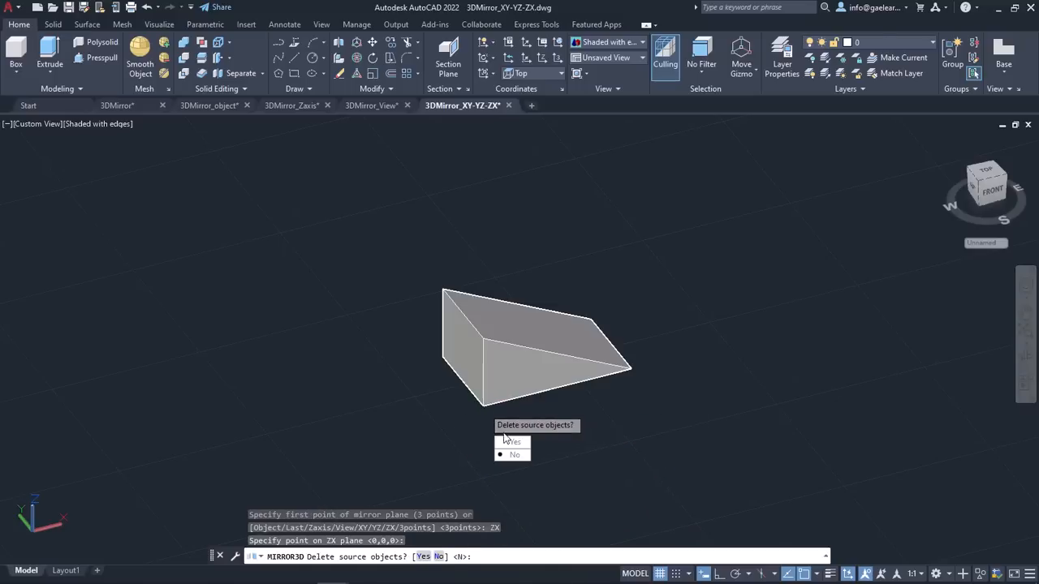
pyautogui.click(516, 455)
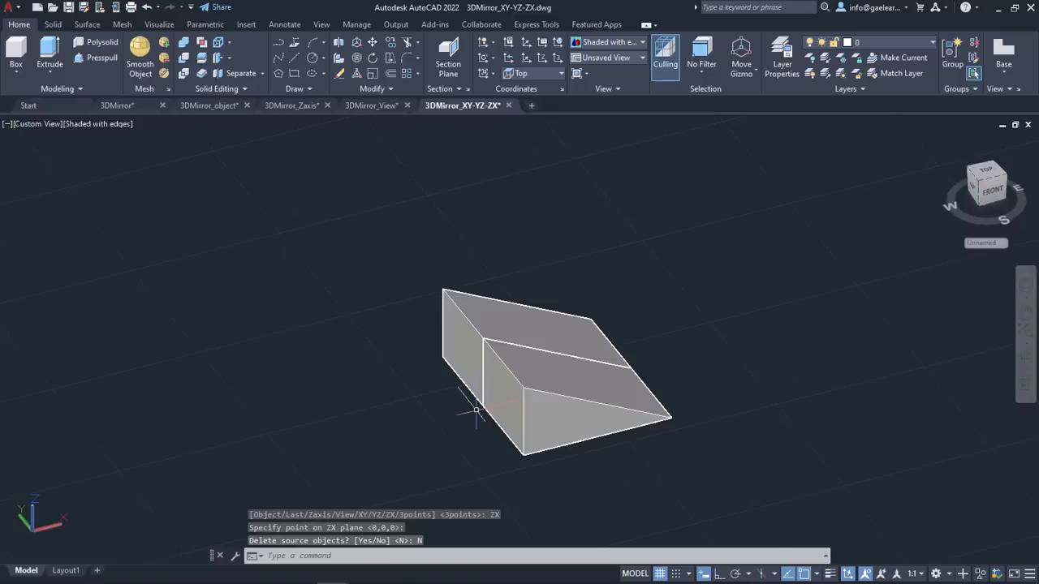